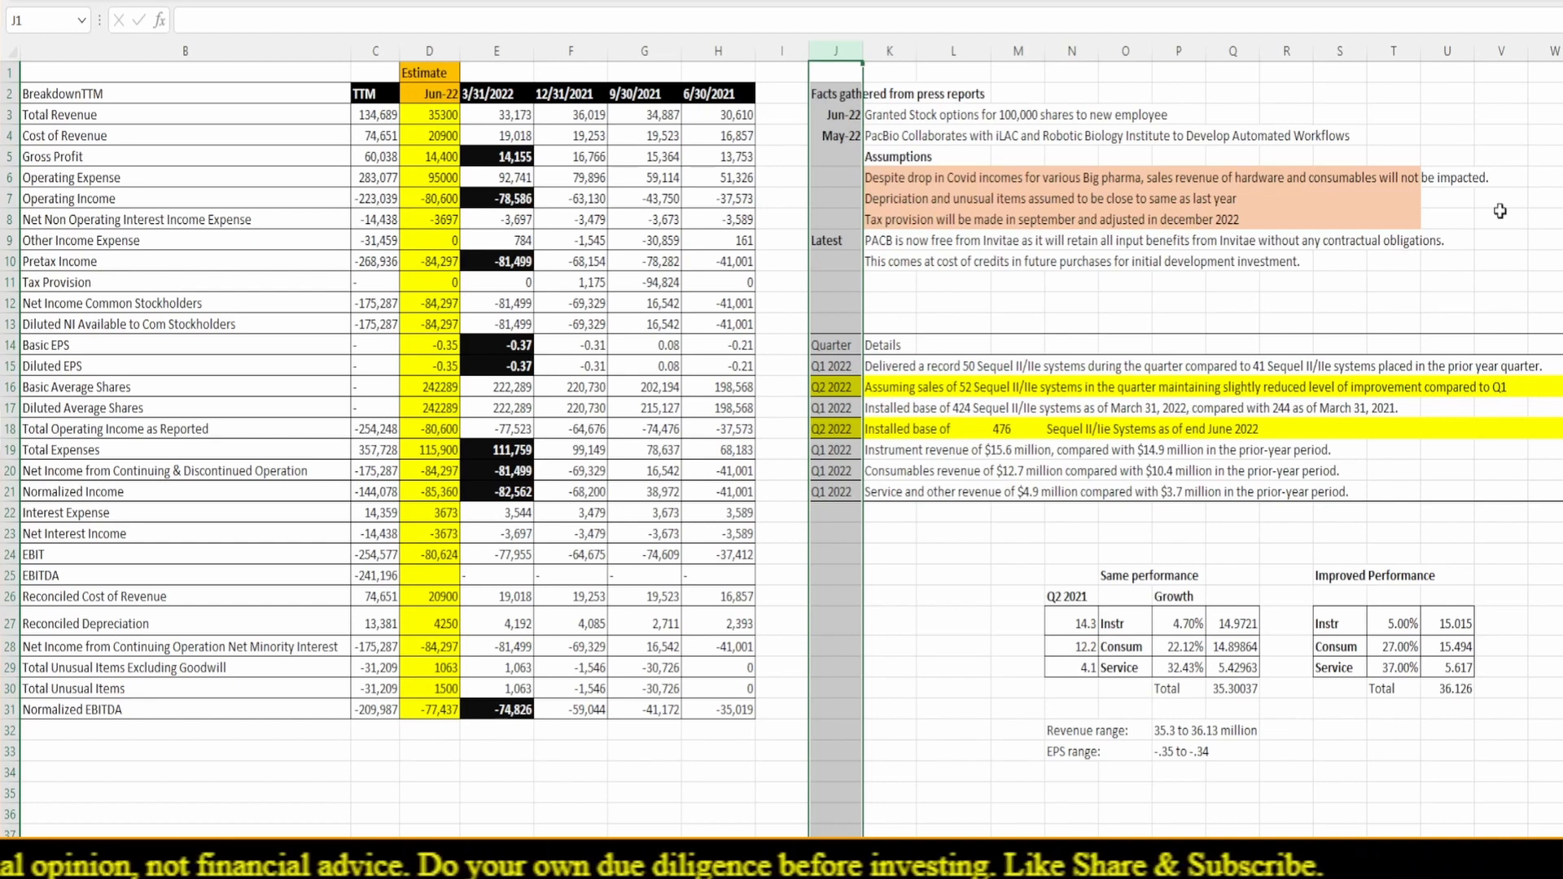
# Review the June and May 2022 press-report facts and the assumptions on sales revenue, depreciation and tax provision
pyautogui.click(928, 114)
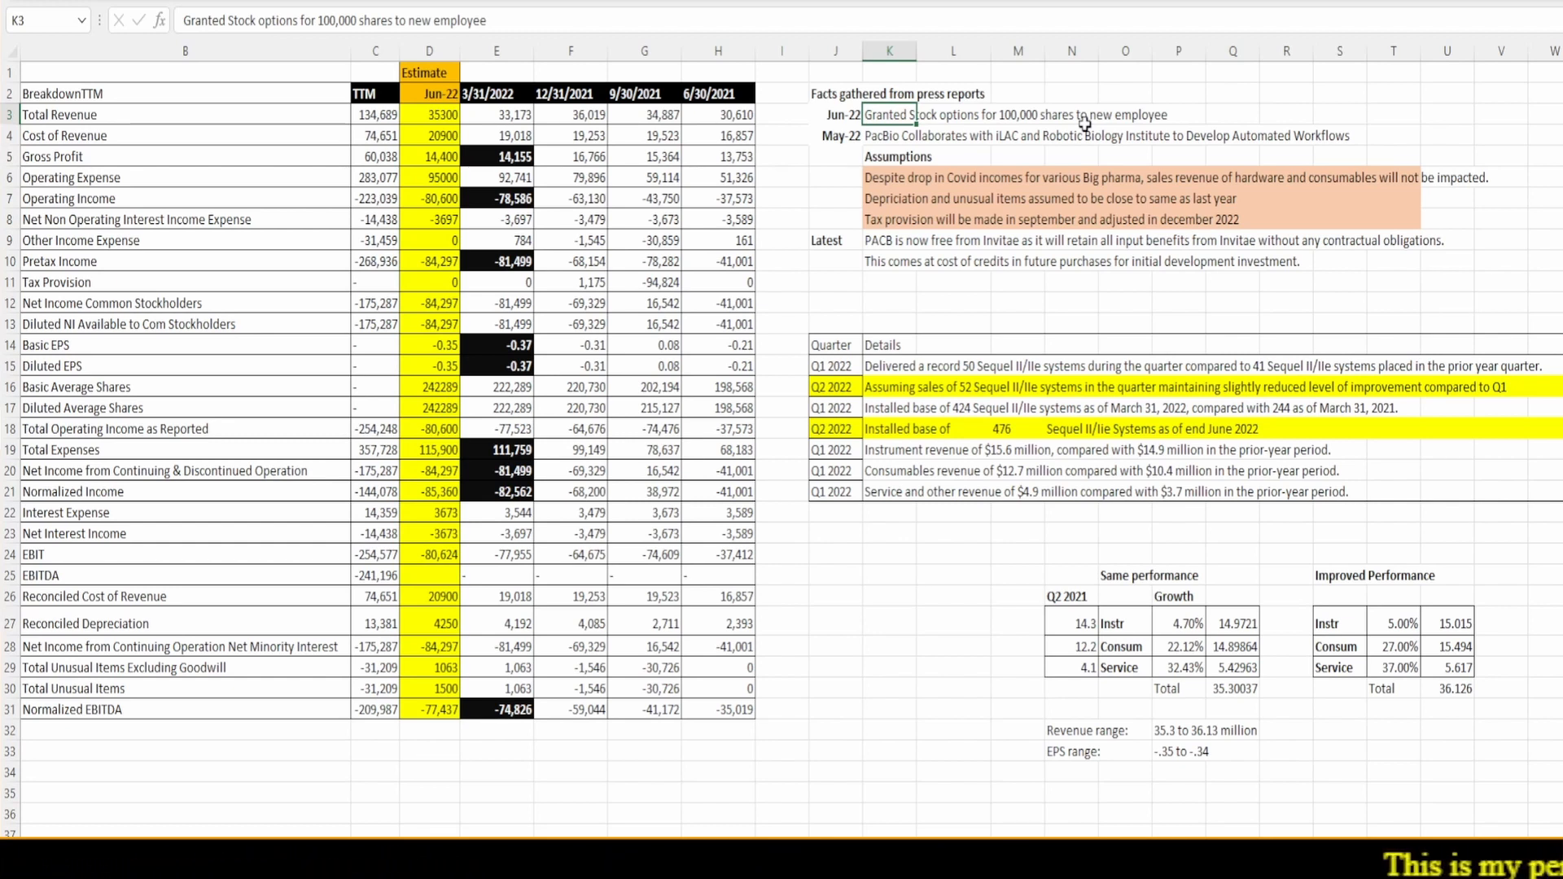
pyautogui.click(896, 138)
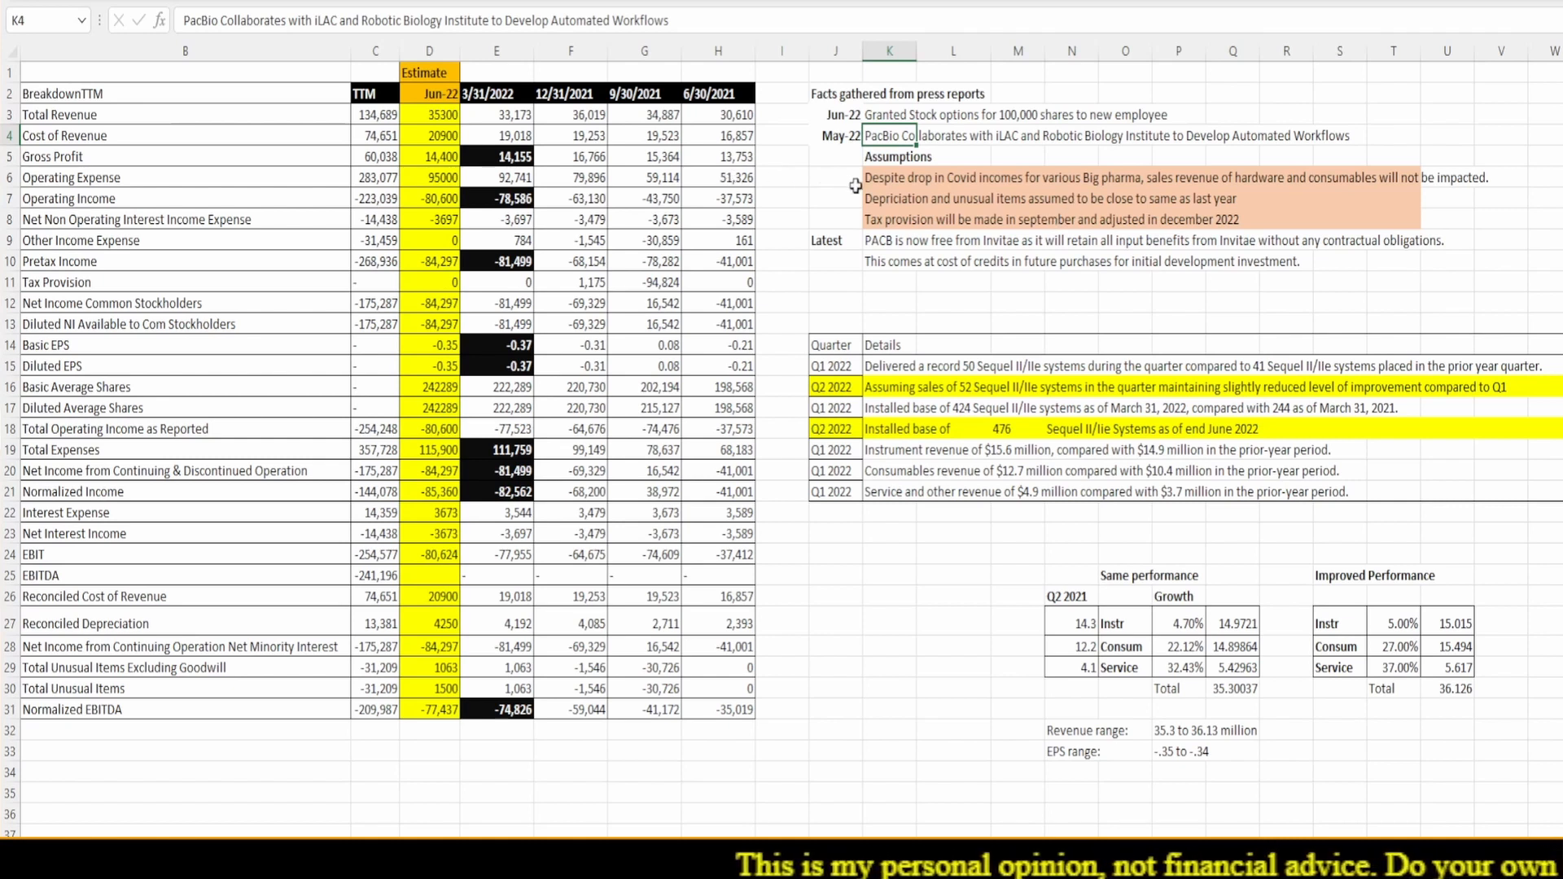
pyautogui.click(899, 173)
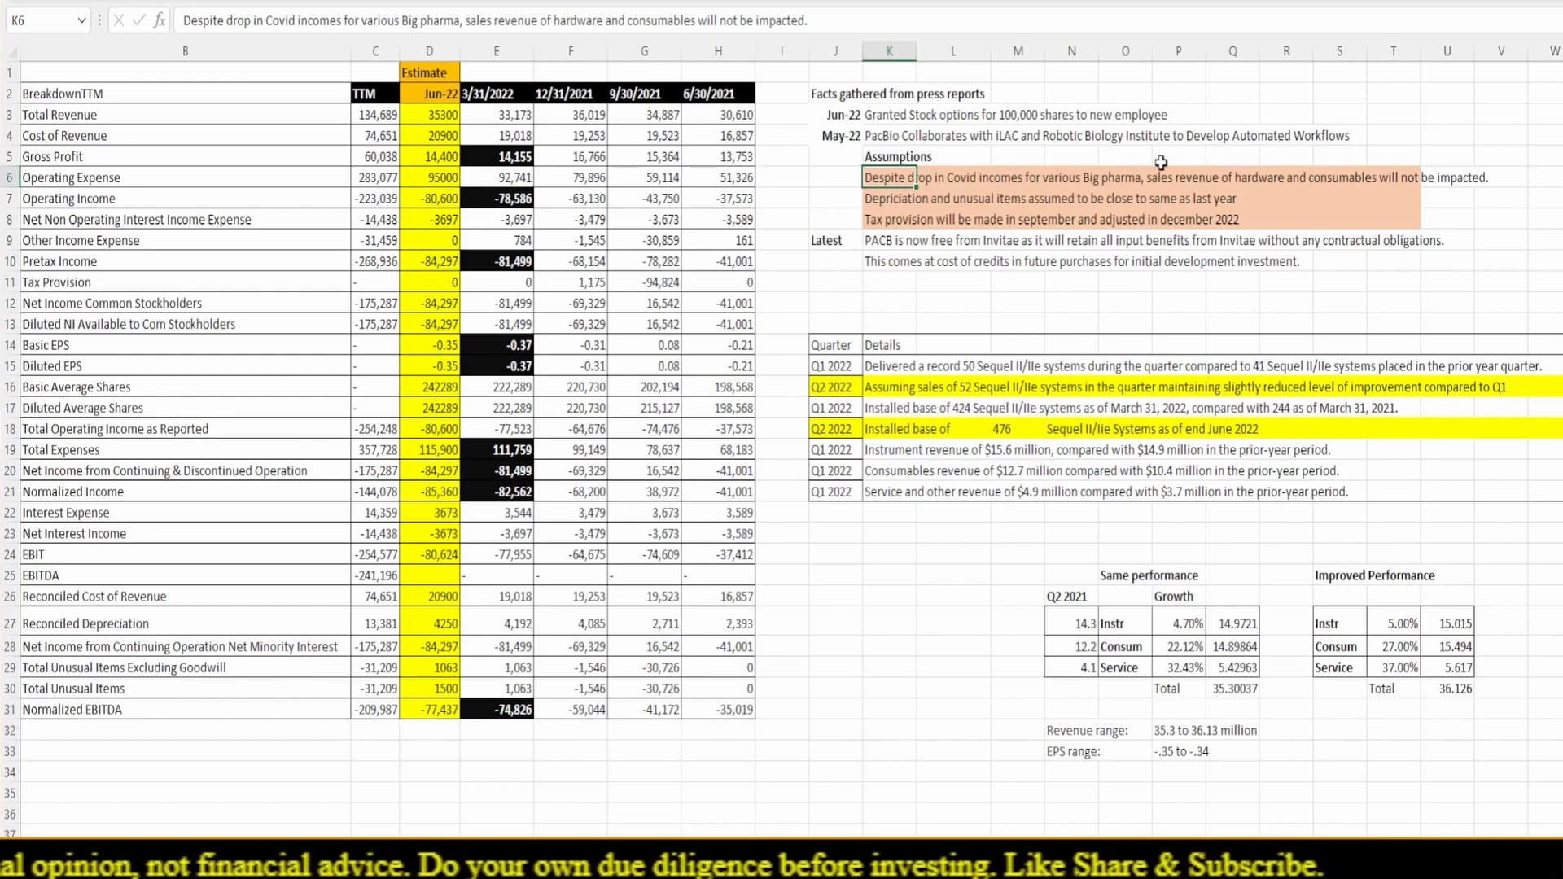
pyautogui.click(1504, 178)
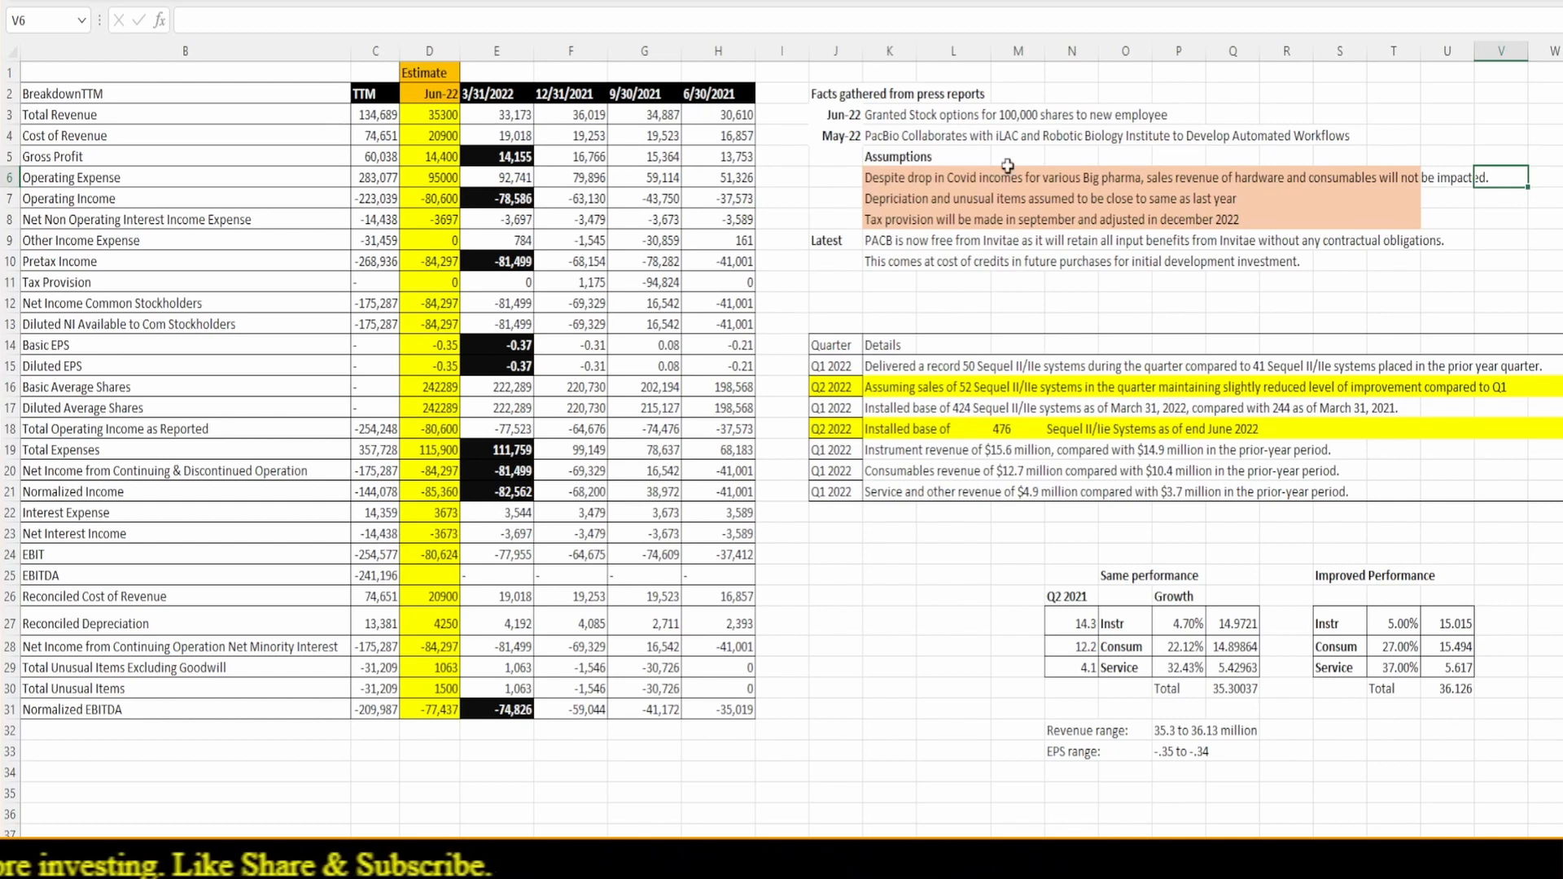
pyautogui.click(876, 179)
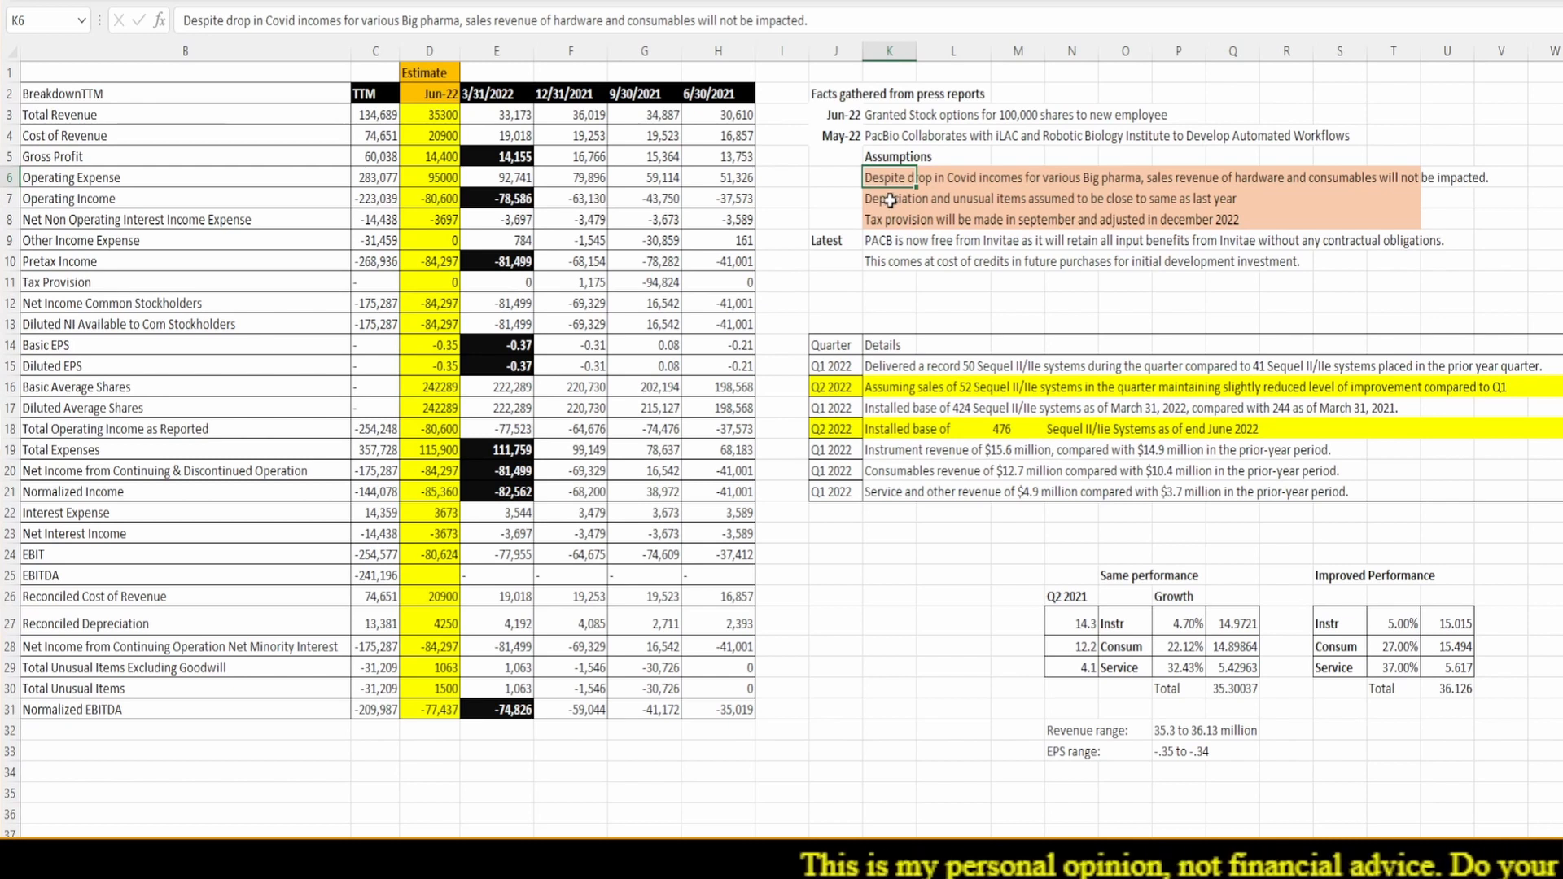
pyautogui.click(890, 200)
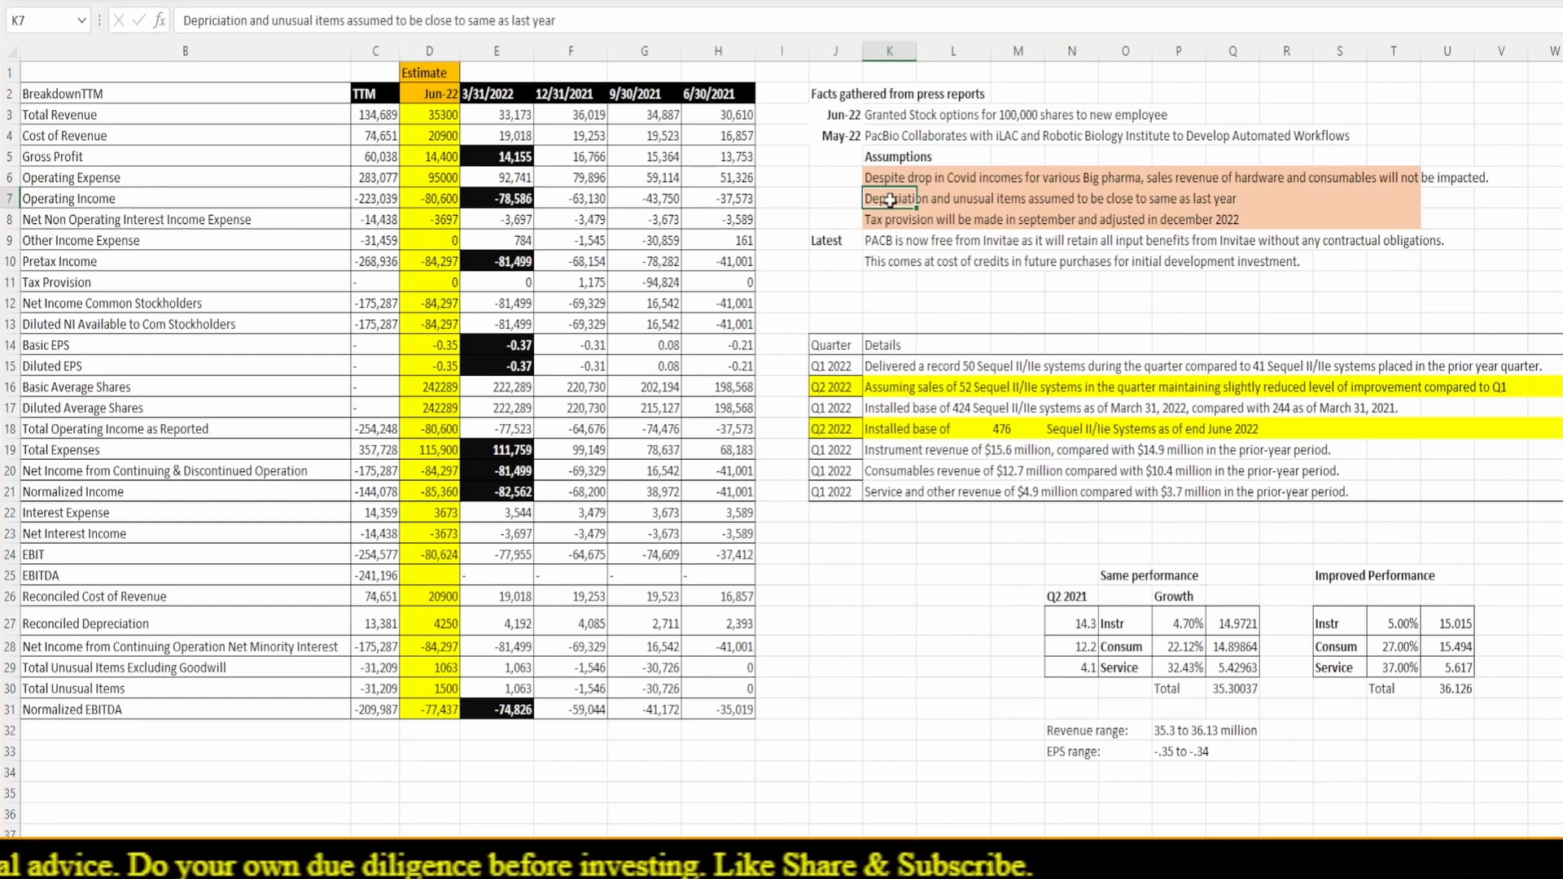
pyautogui.click(890, 216)
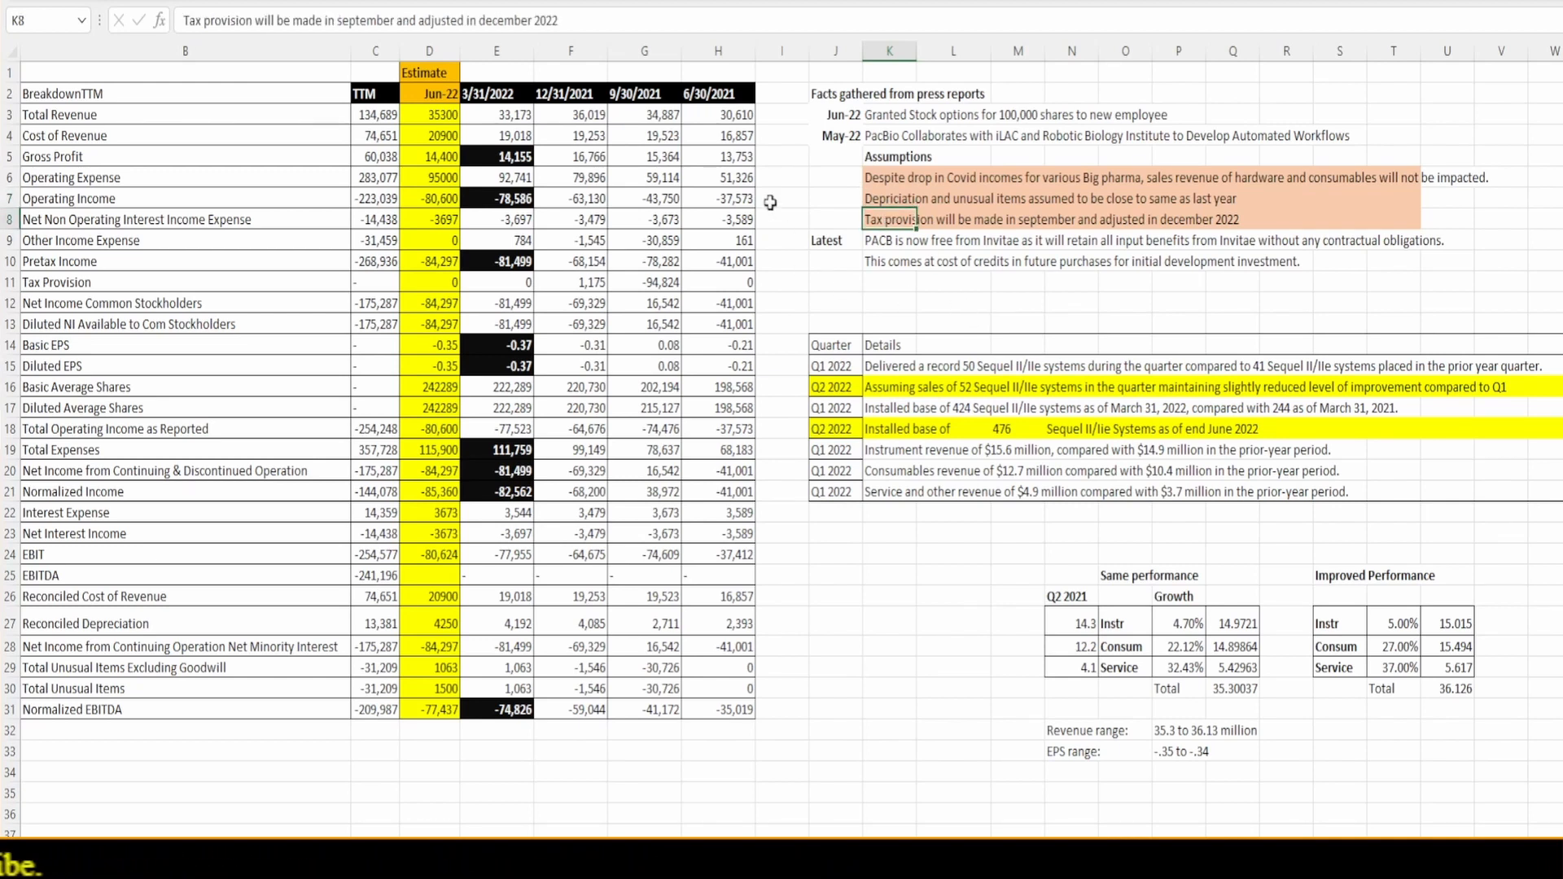
# Examine the Tax Provision row across all periods, then read the latest note about PACB and Invitae
pyautogui.click(94, 282)
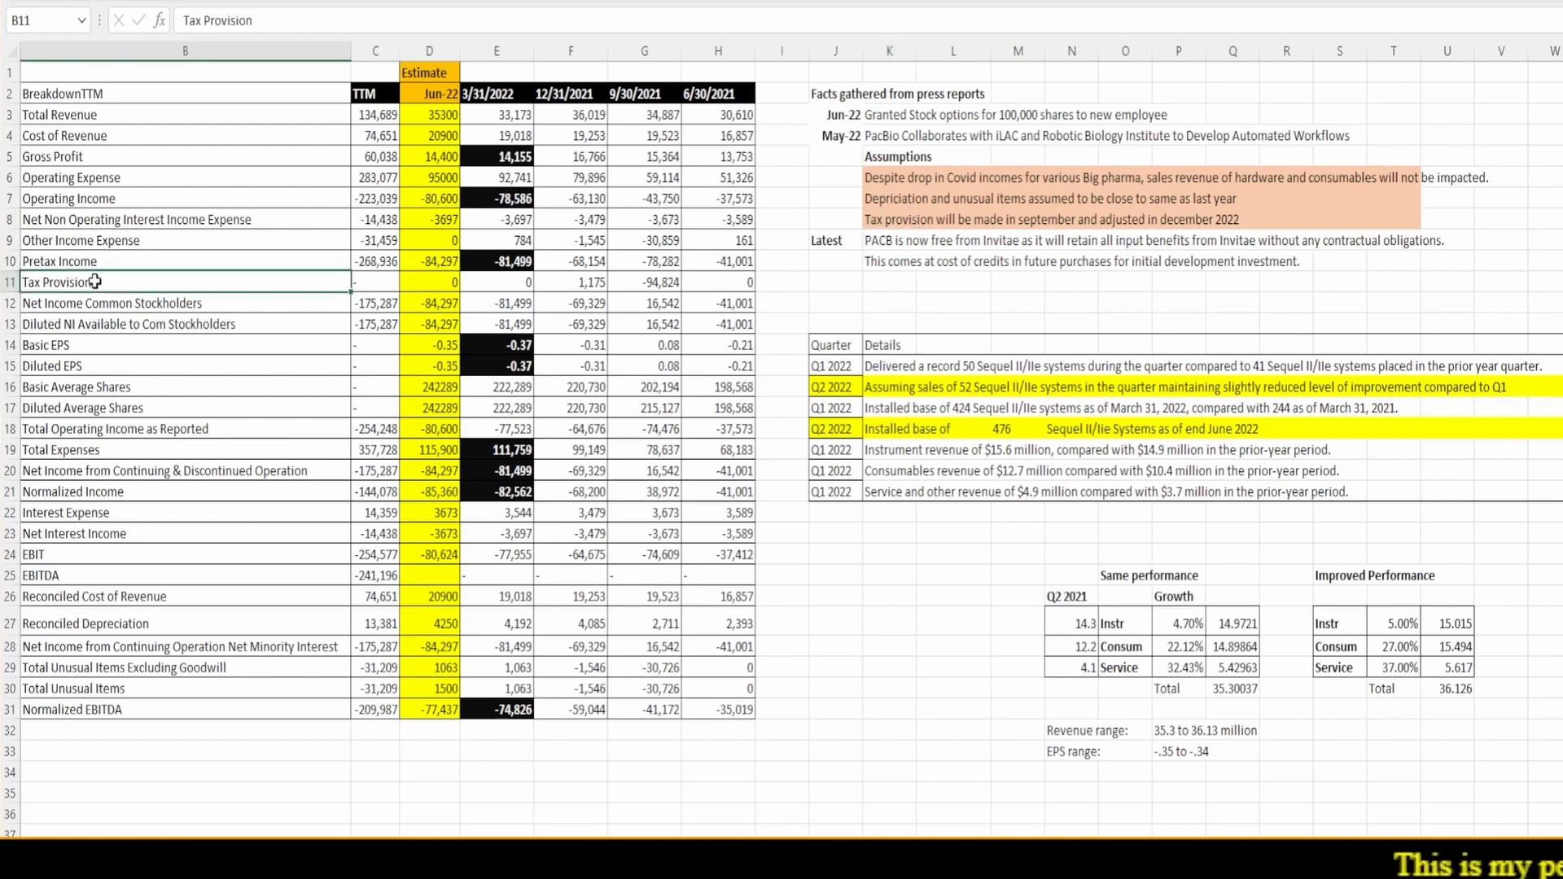
pyautogui.moveTo(323, 291); pyautogui.dragTo(751, 285)
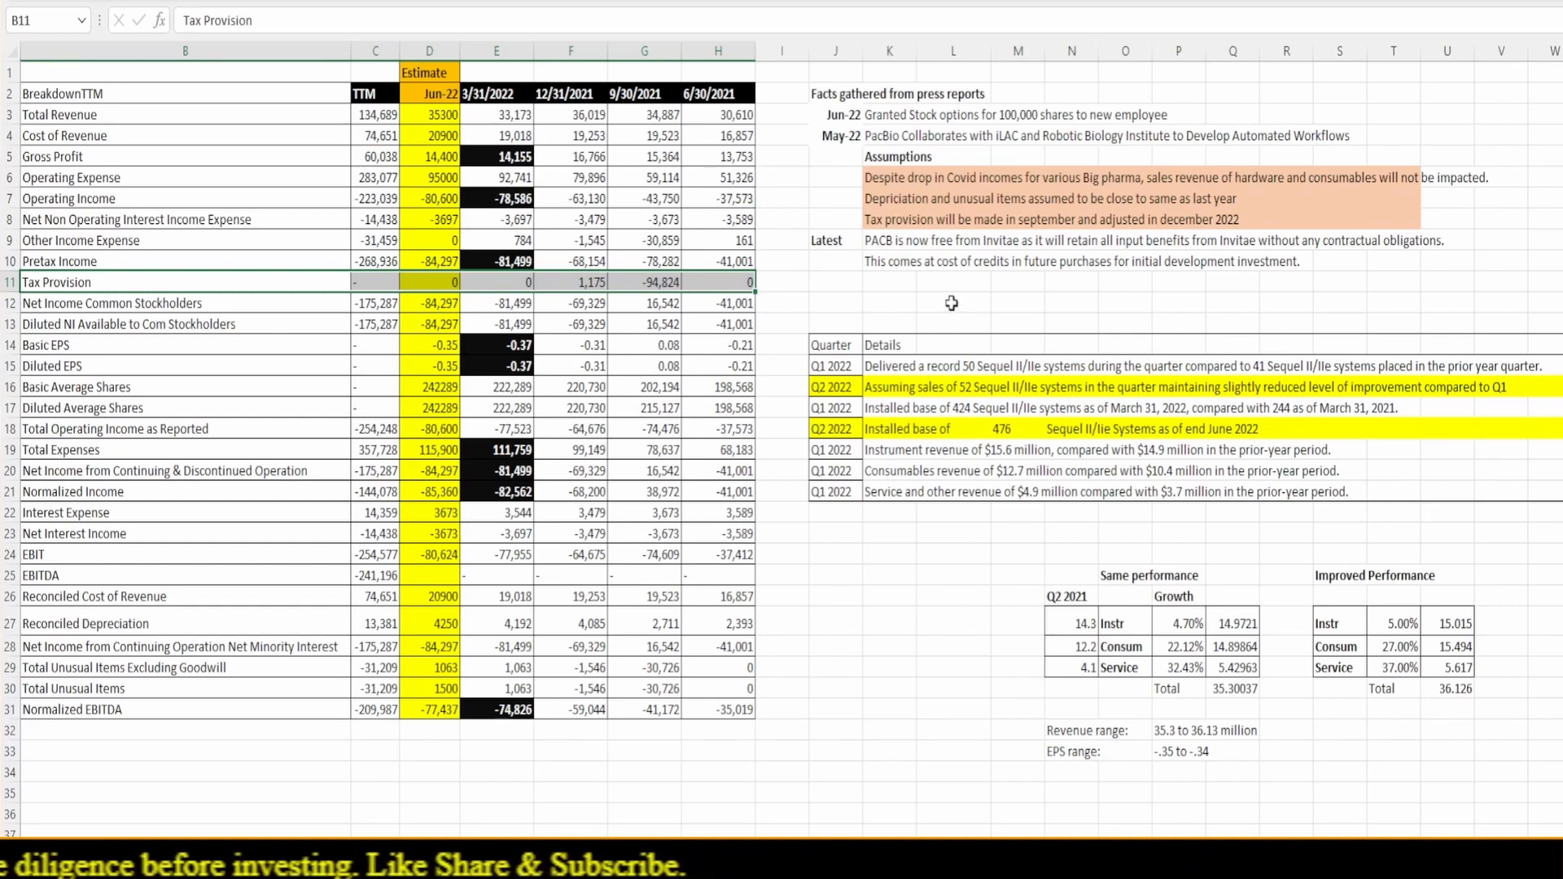
pyautogui.click(889, 241)
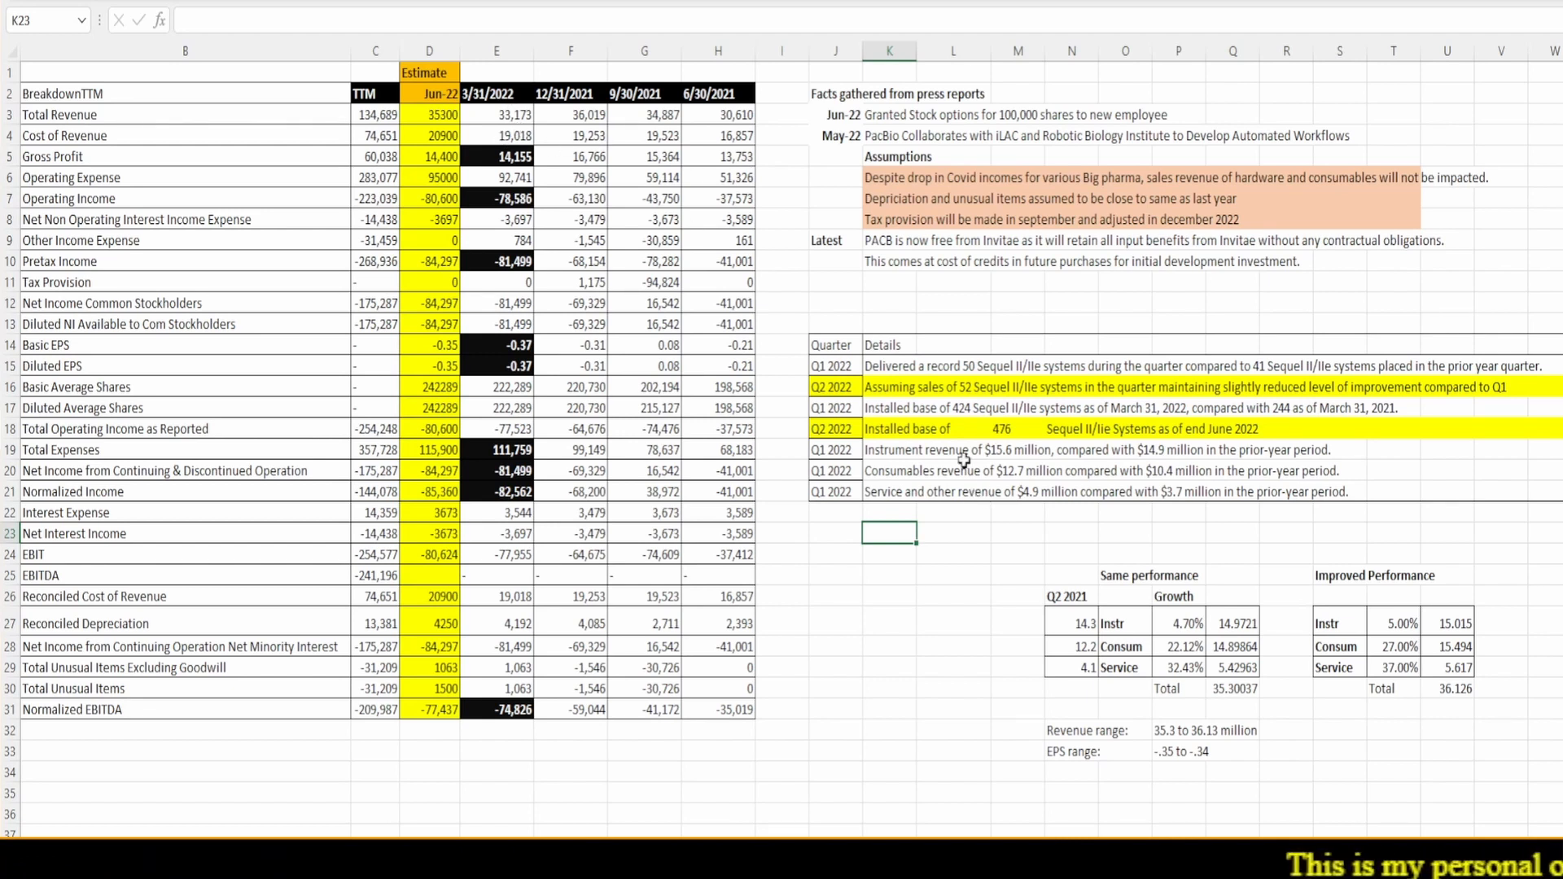
# Read the Q1 2022 and Q2 2022 details on Sequel II/IIe system sales and installed base
pyautogui.click(852, 366)
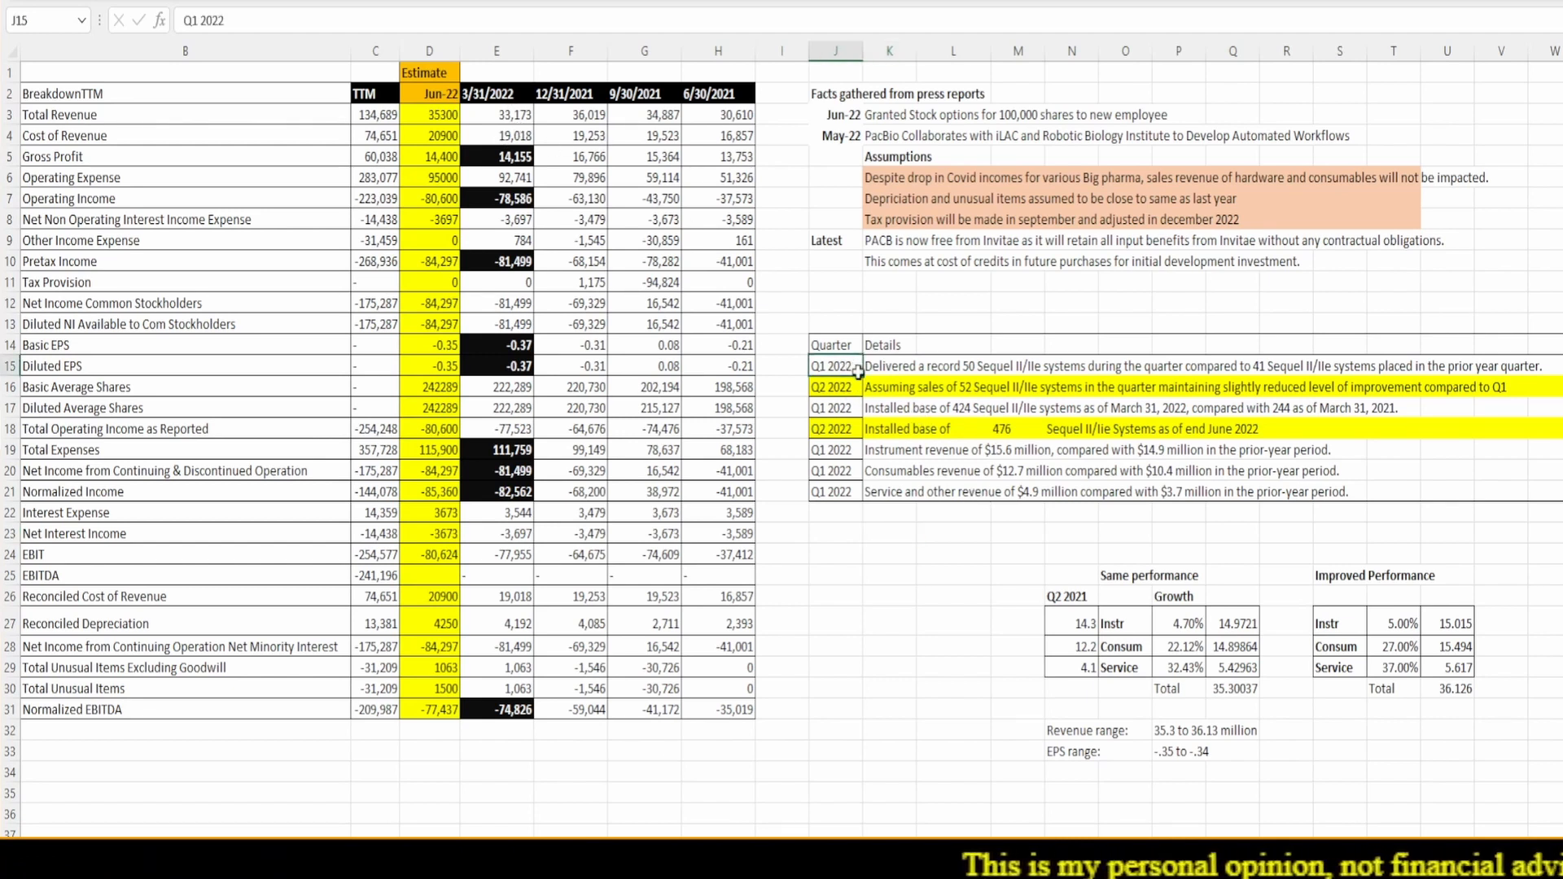
pyautogui.click(896, 370)
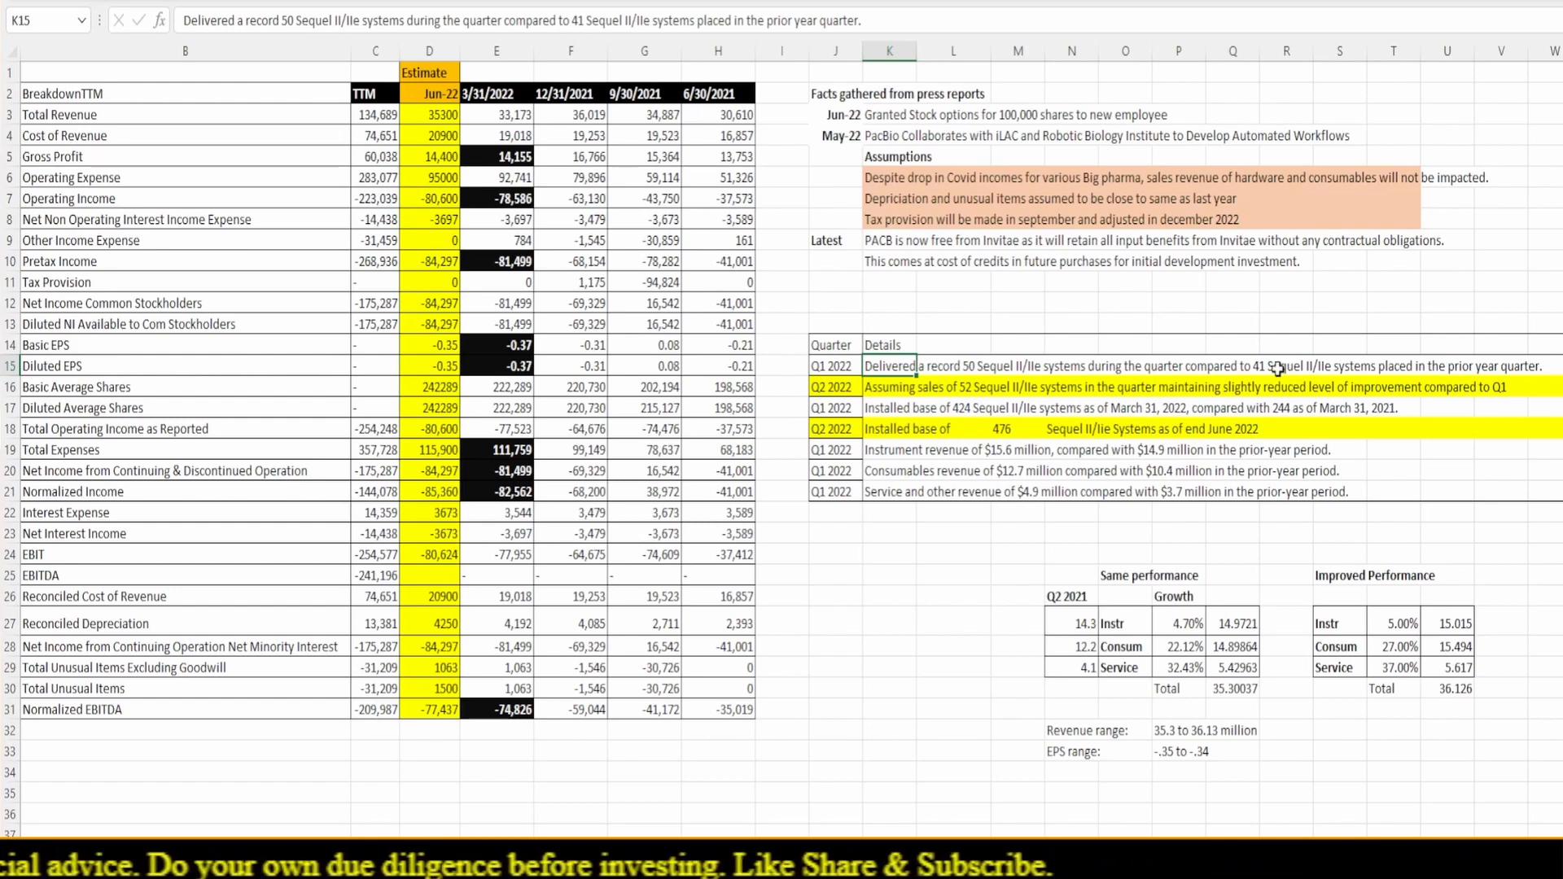
pyautogui.click(951, 388)
pyautogui.press('Left')
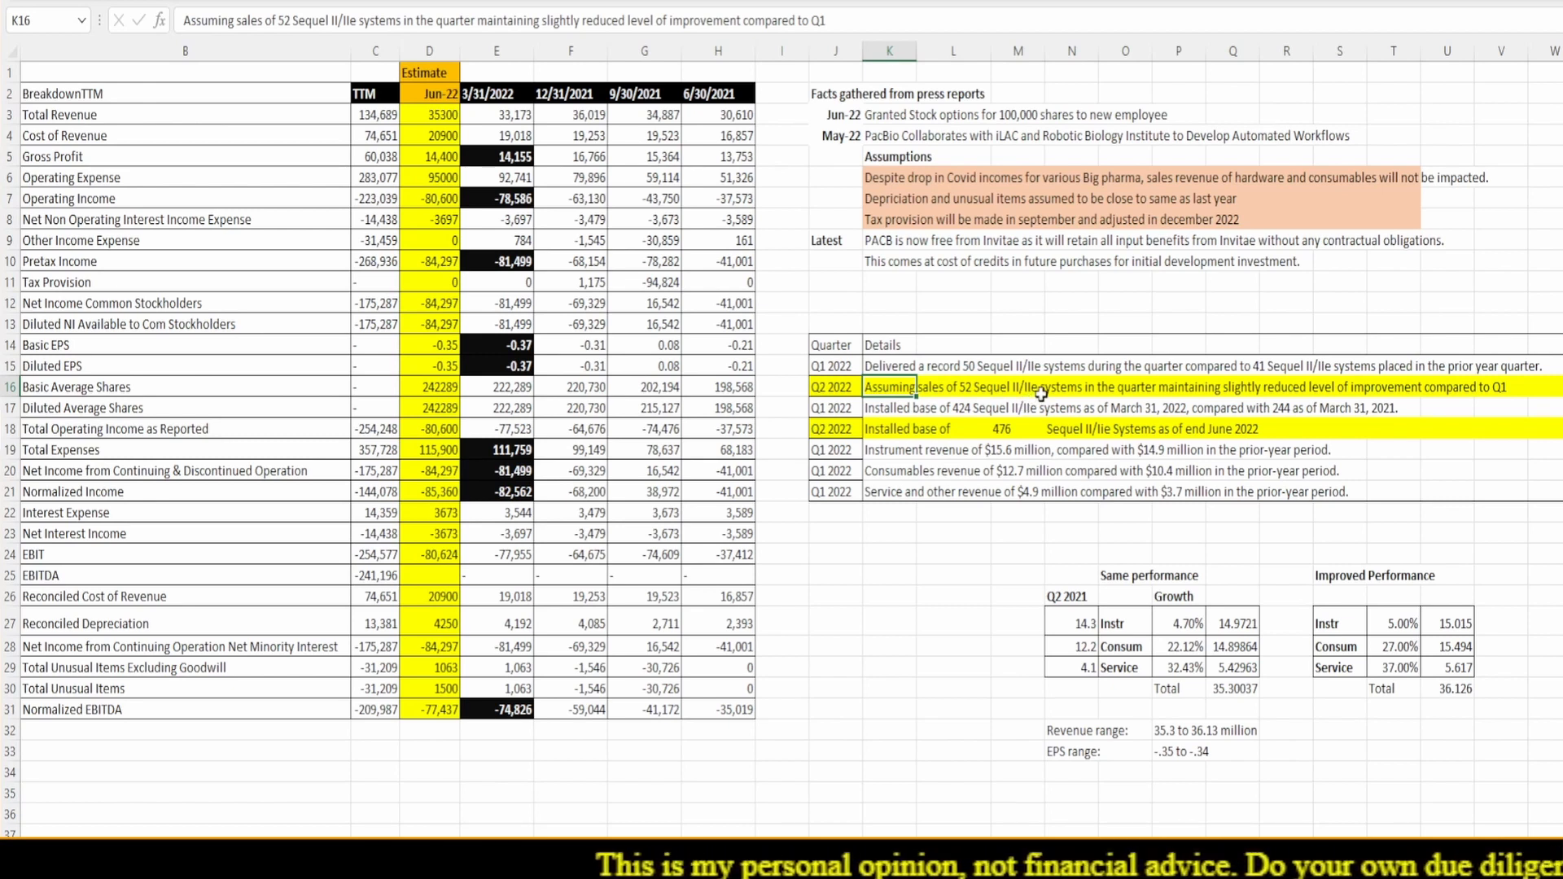
pyautogui.click(966, 414)
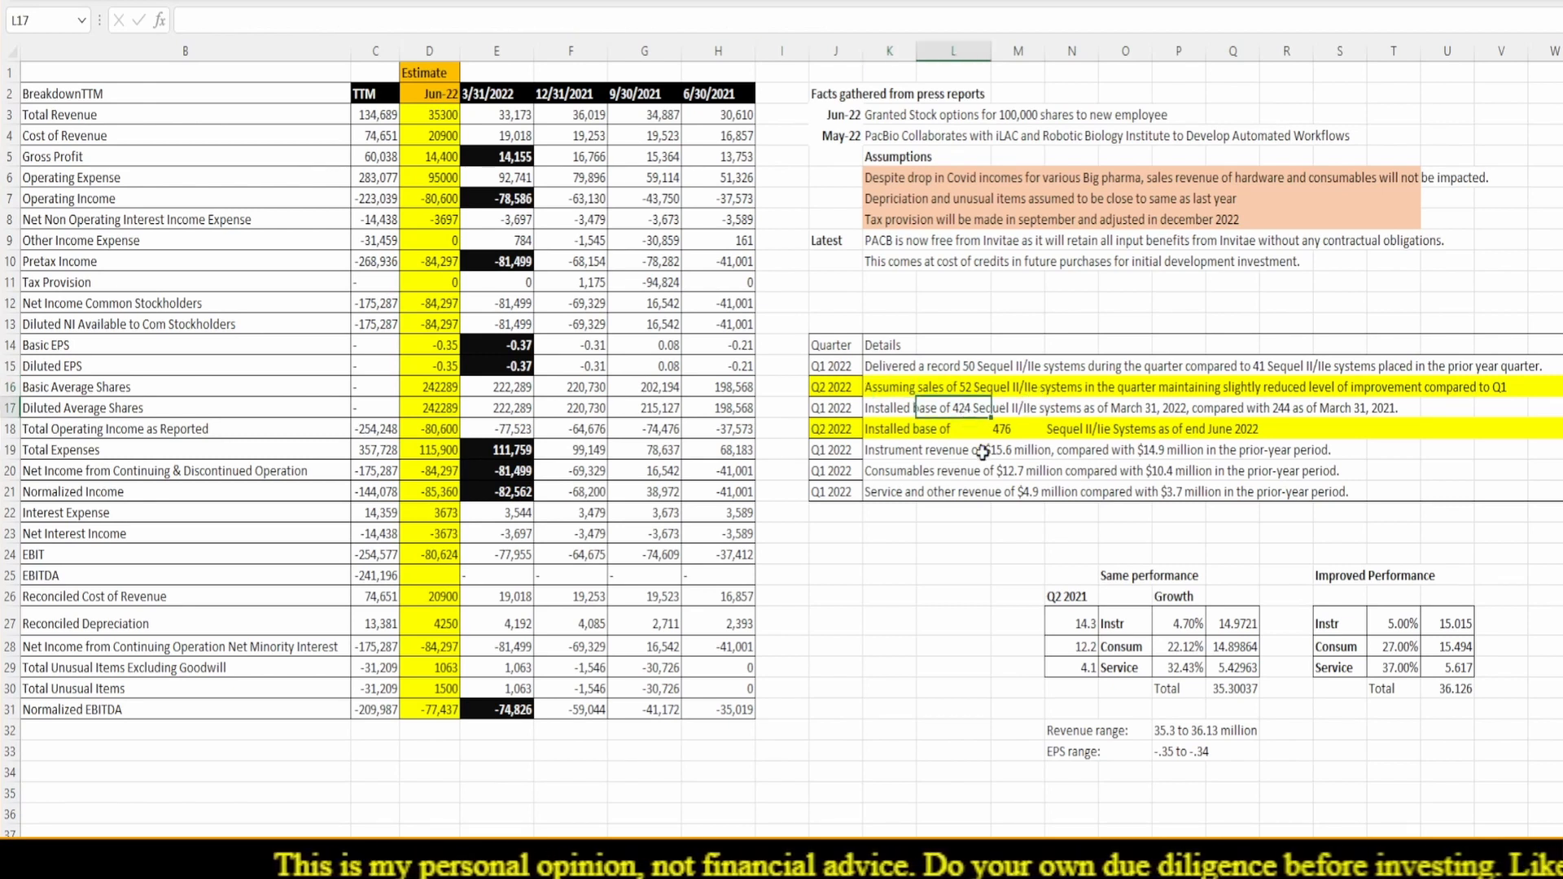
pyautogui.click(1006, 429)
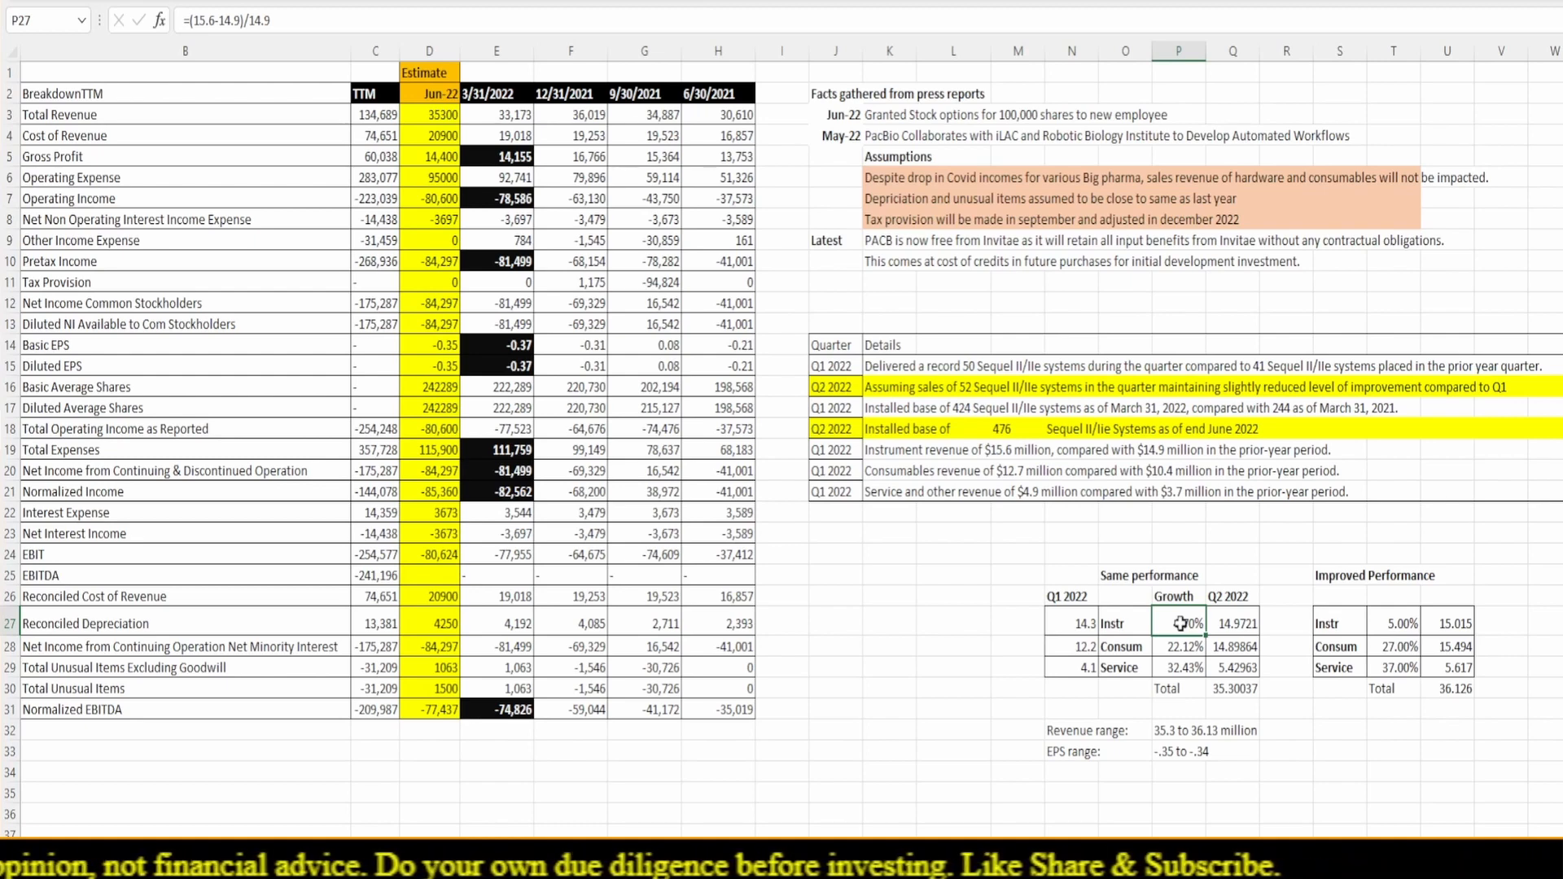
# Examine the Same performance table's instrument, consumables and service figures, growth rates and projected revenue total
pyautogui.click(1126, 626)
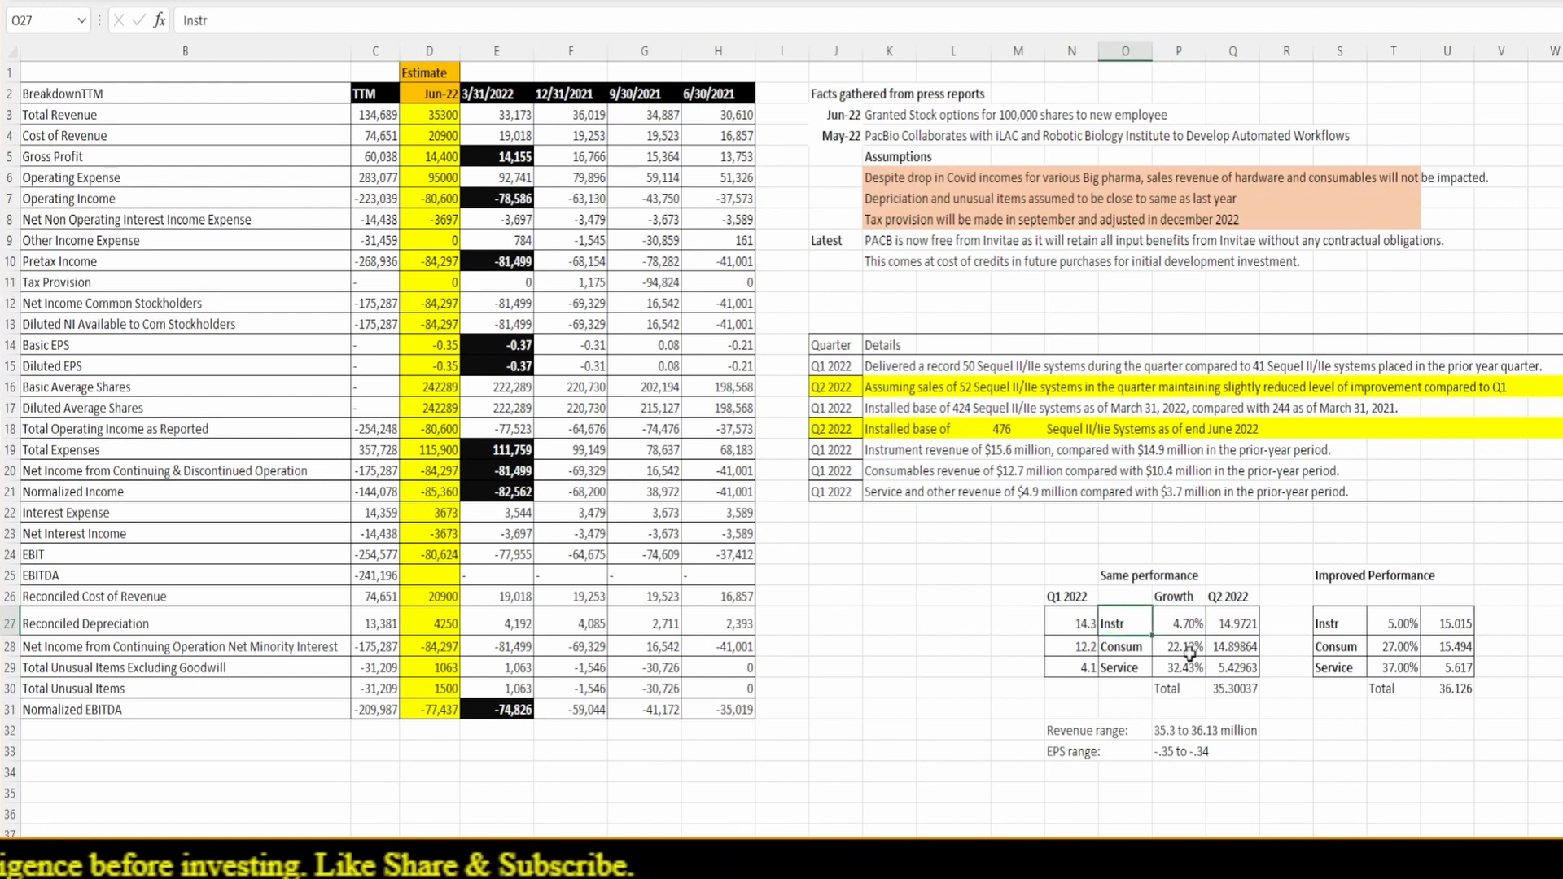
pyautogui.click(1188, 651)
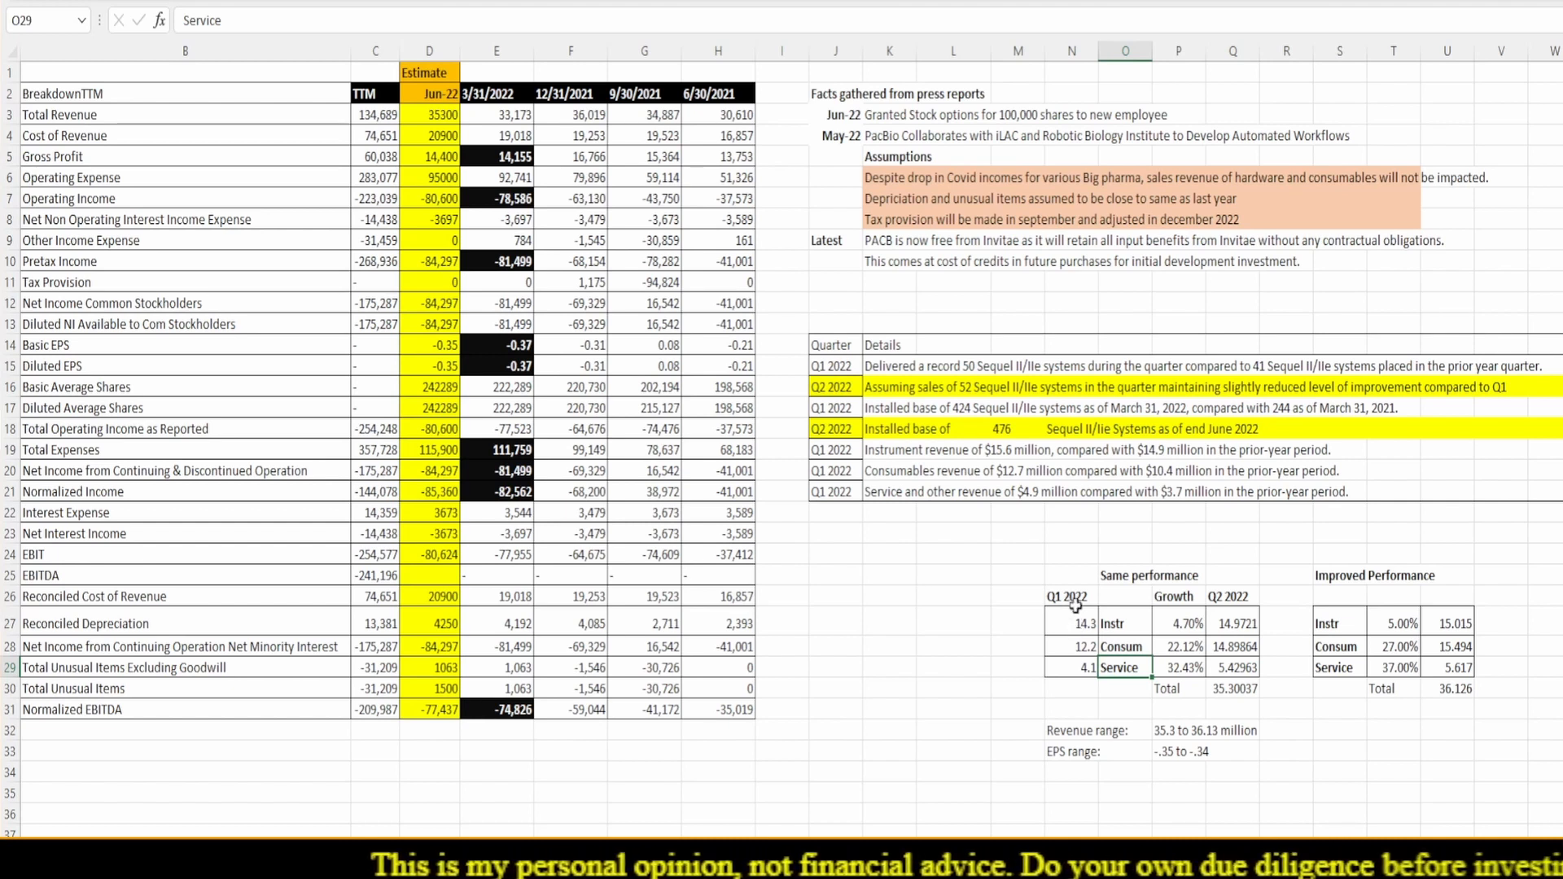
pyautogui.click(1064, 628)
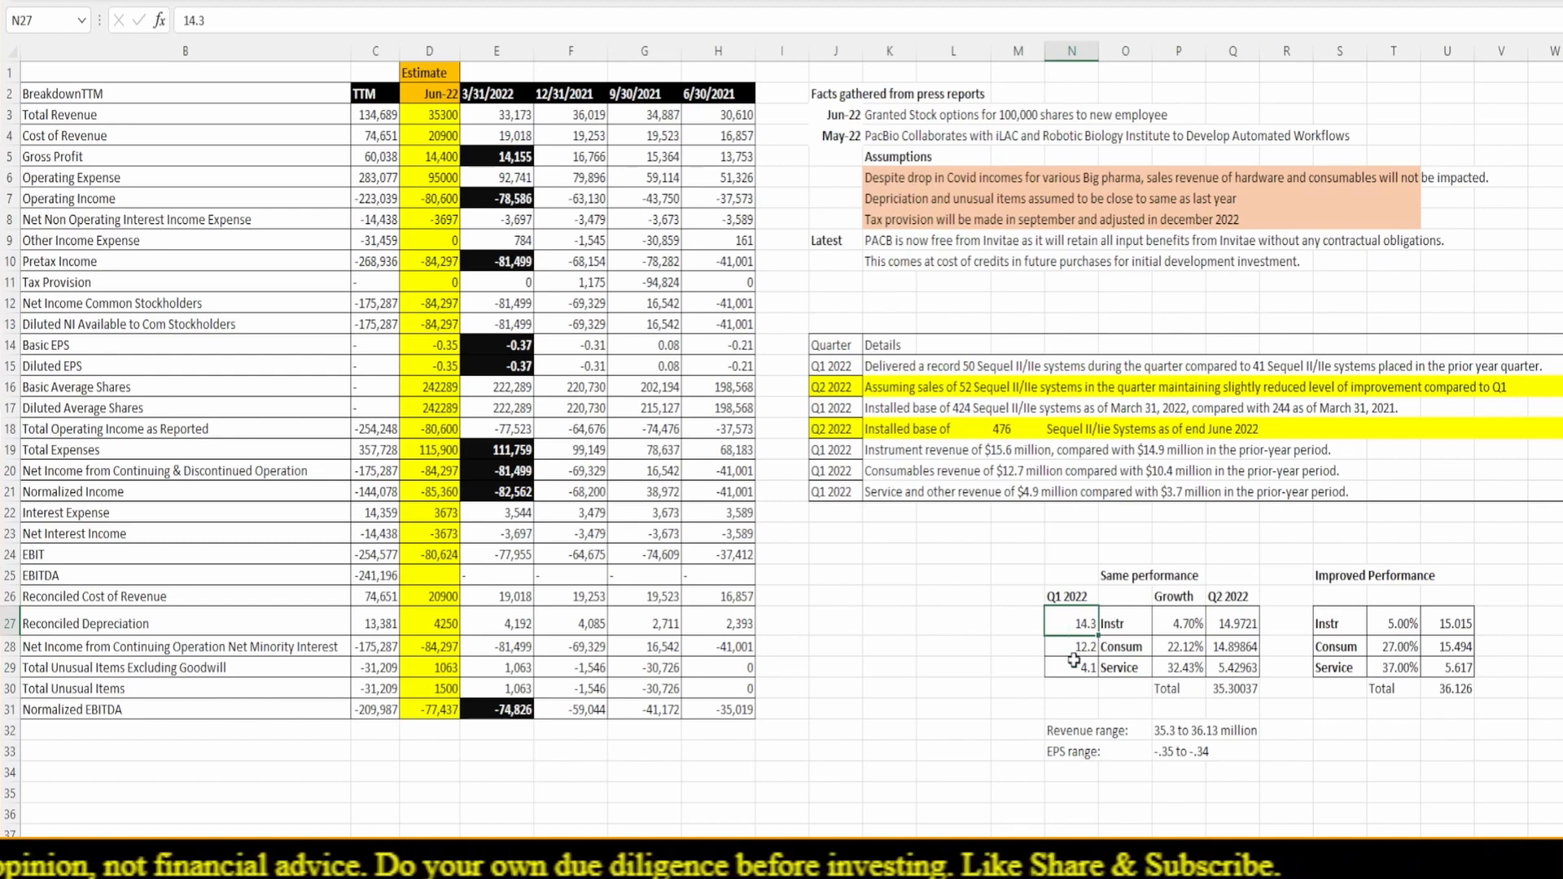
pyautogui.click(1076, 649)
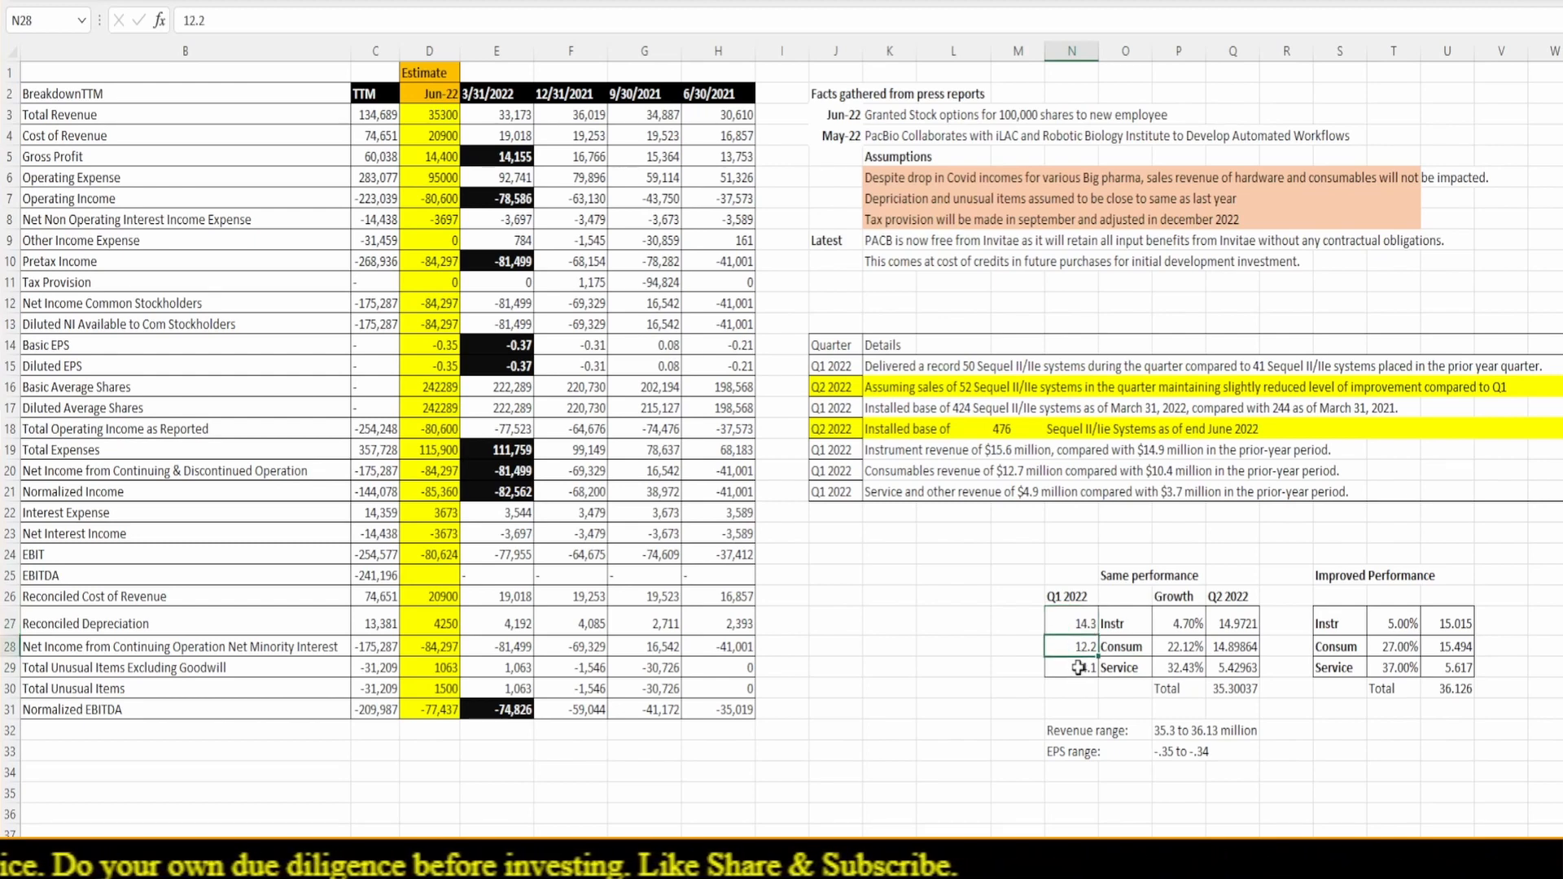
pyautogui.click(1079, 668)
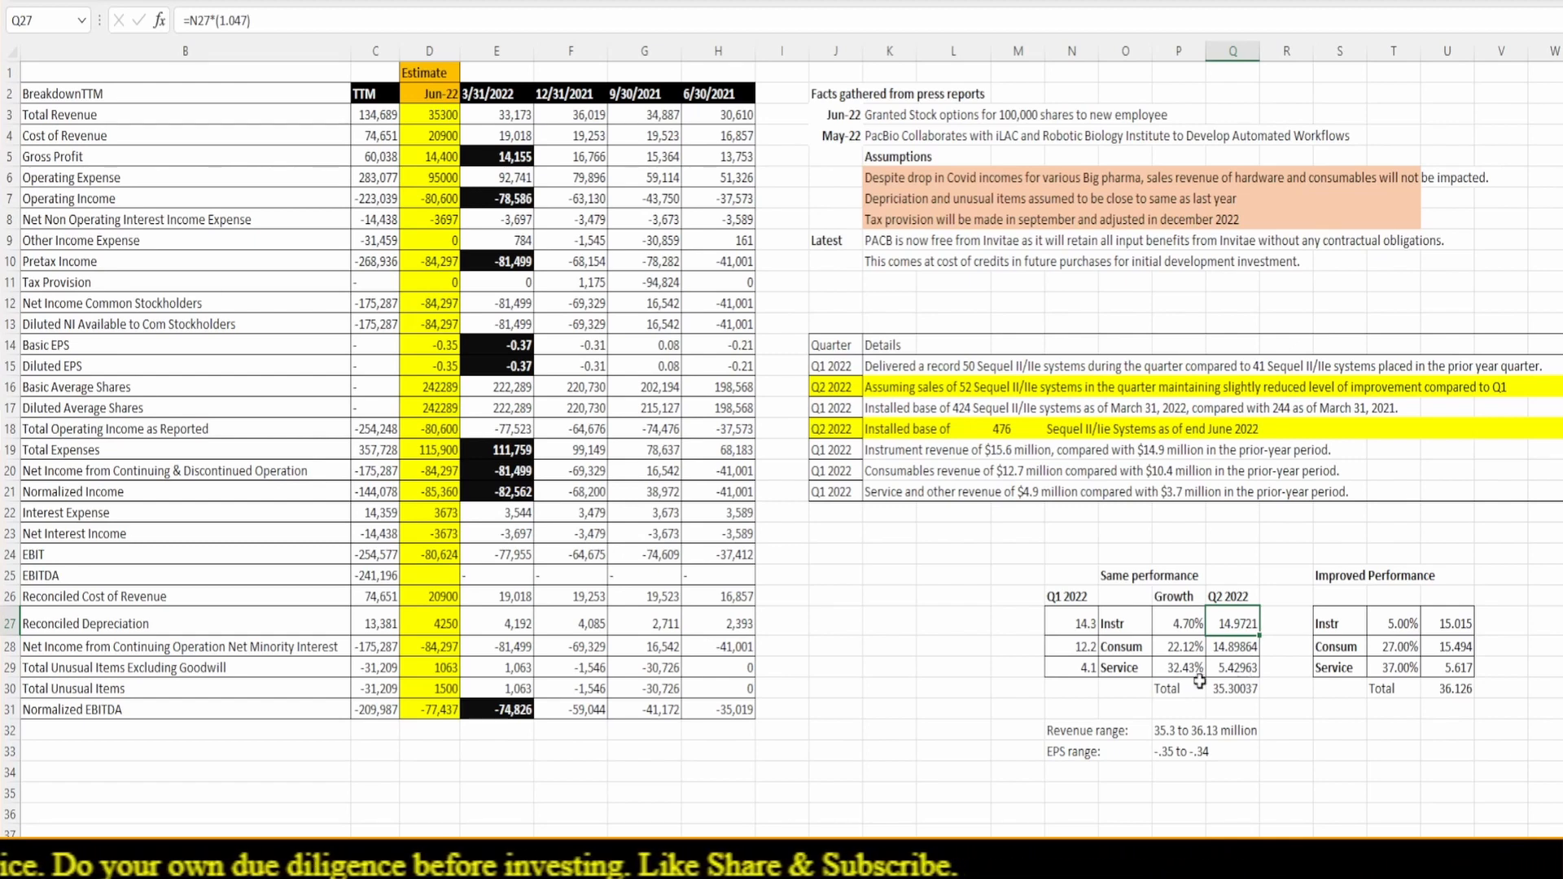
pyautogui.click(1238, 690)
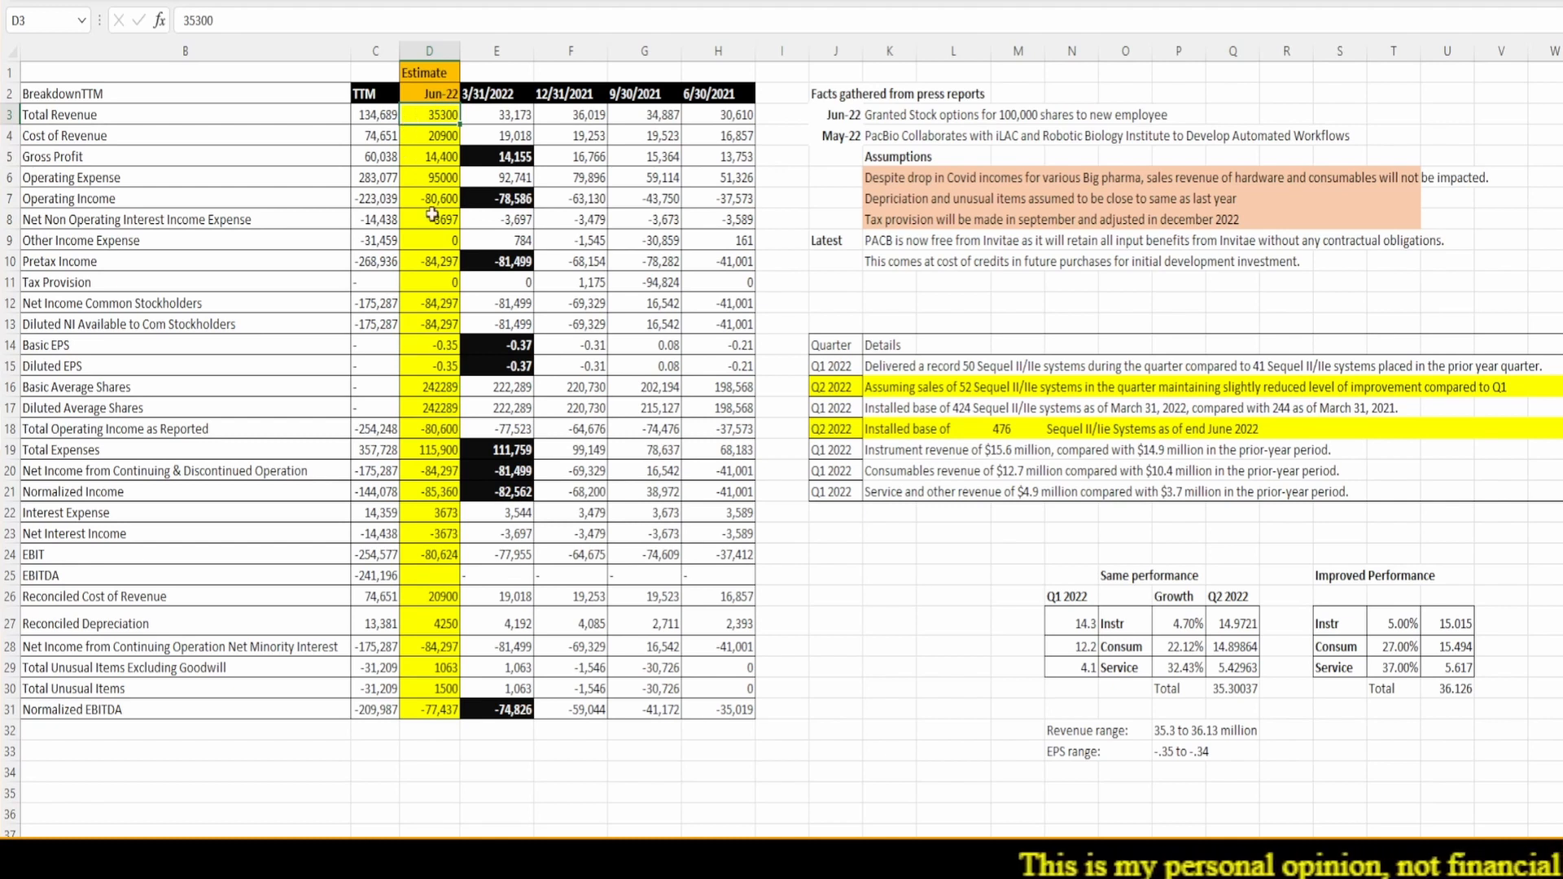
# Compare the Improved Performance growth rates with the Same performance ones and check the improved revenue formulas and total
pyautogui.click(1376, 612)
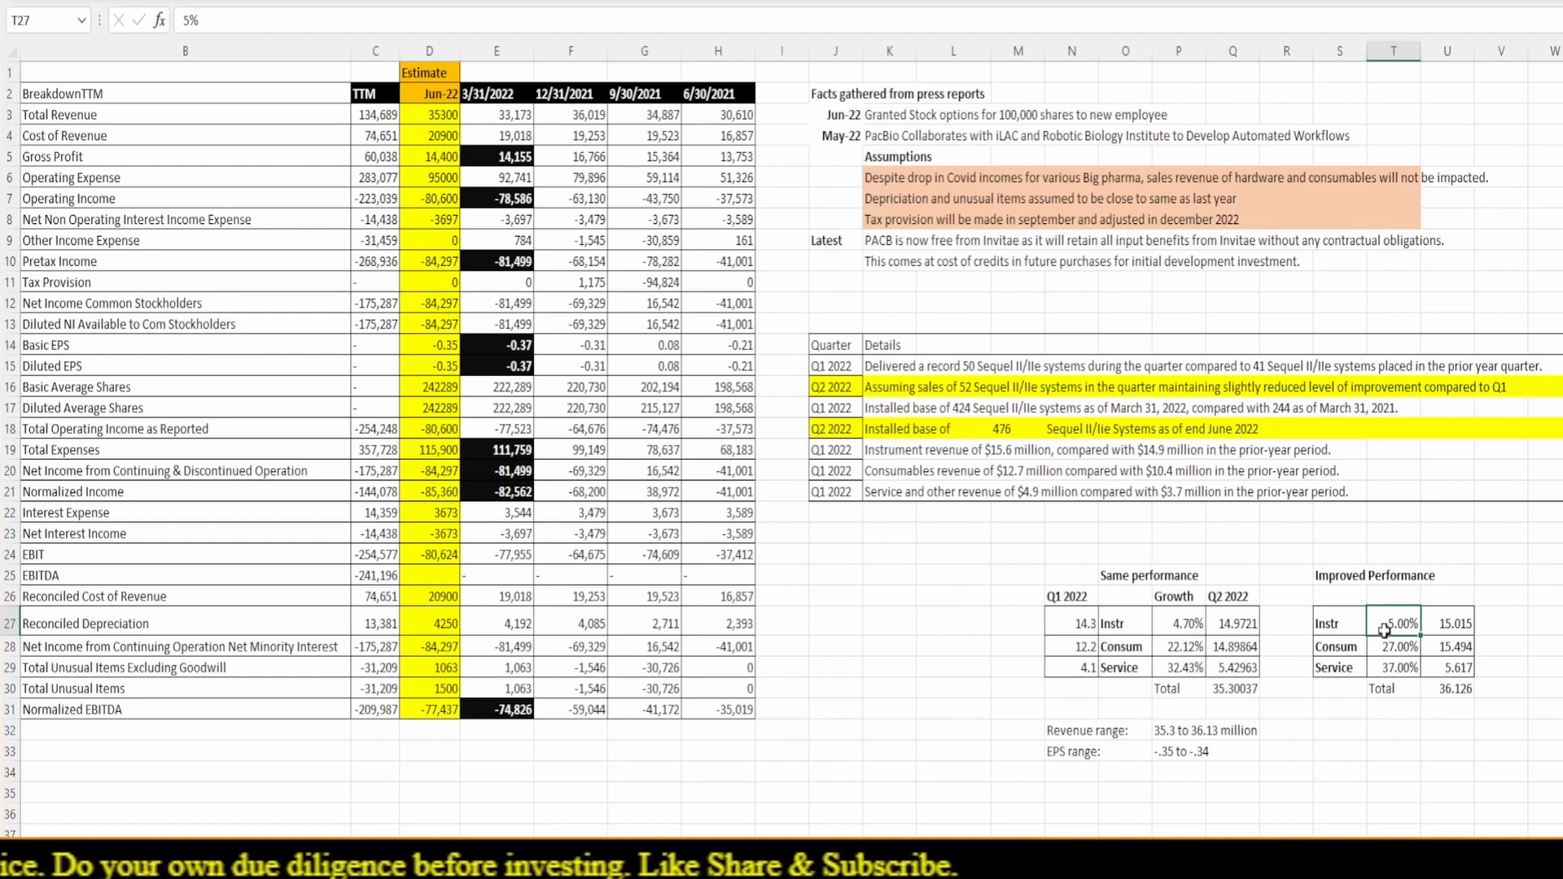
pyautogui.click(1183, 625)
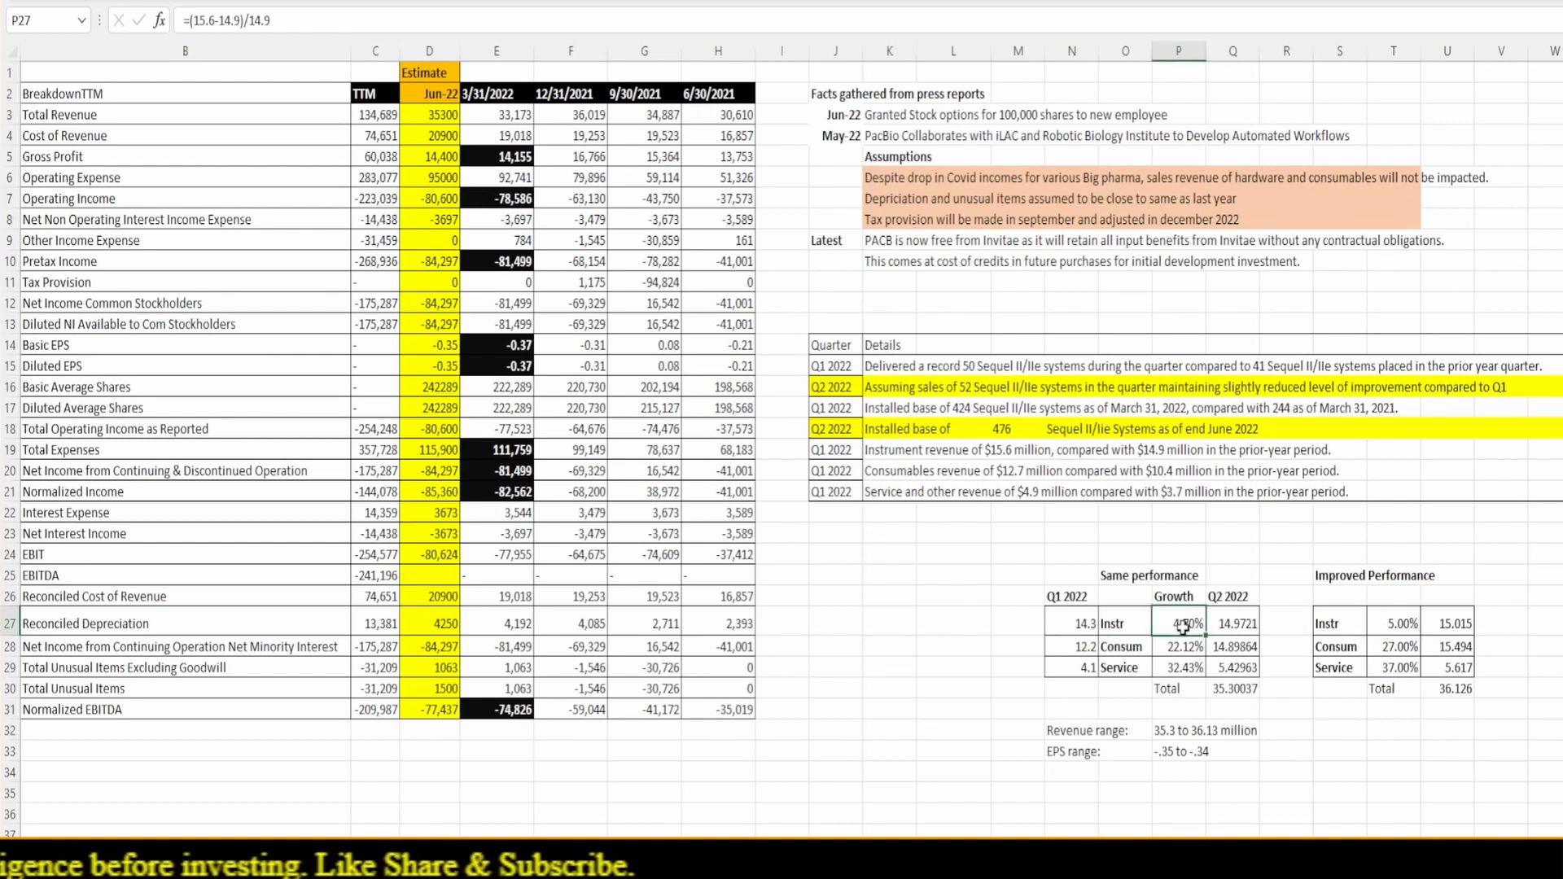
pyautogui.click(1394, 632)
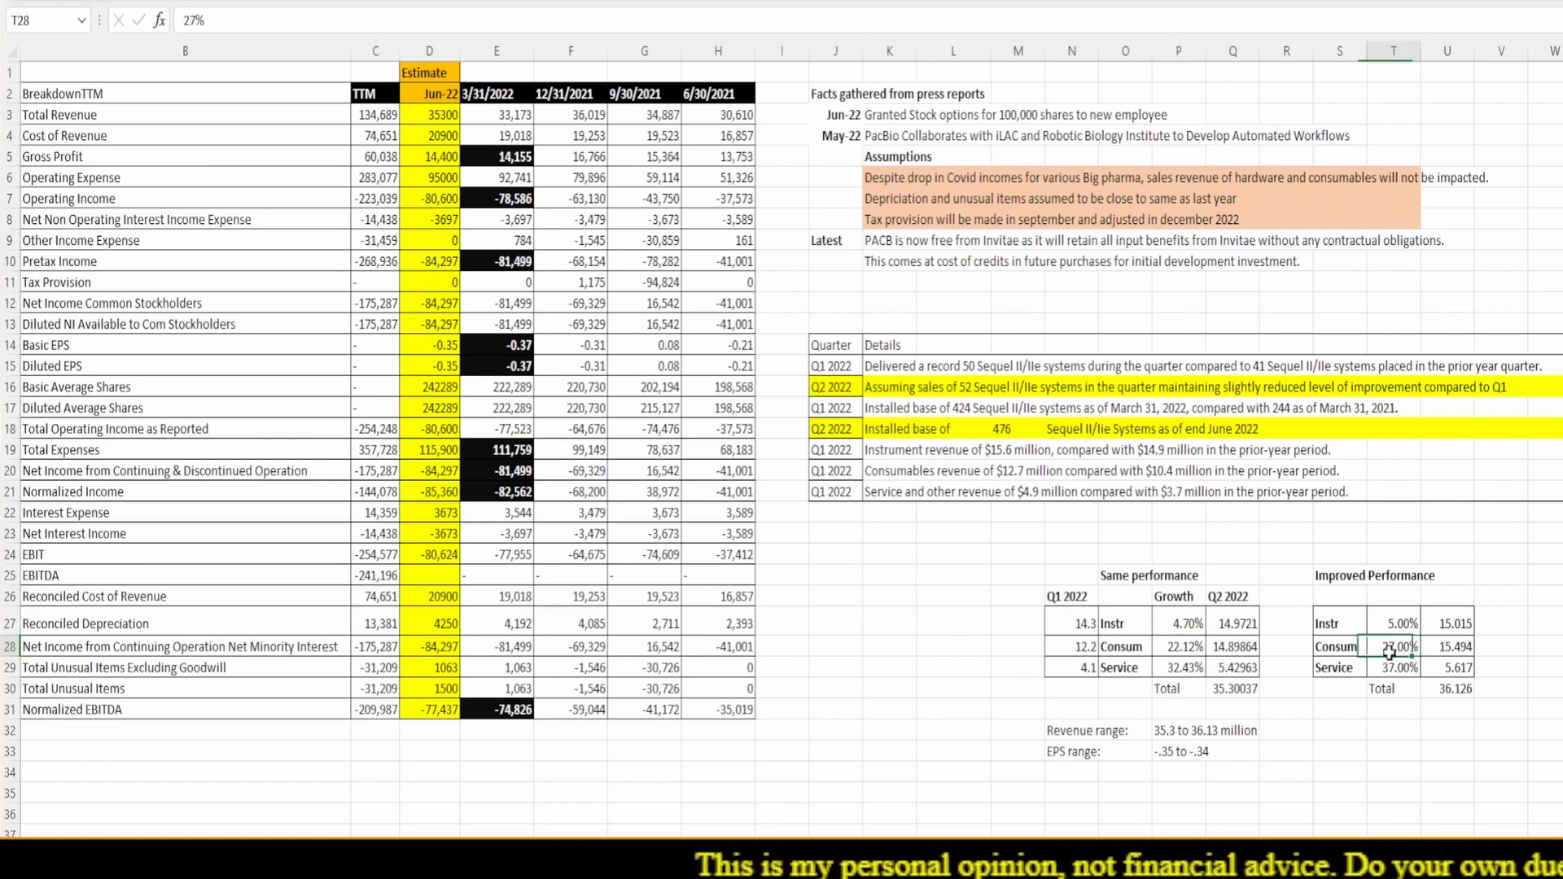
pyautogui.click(1188, 667)
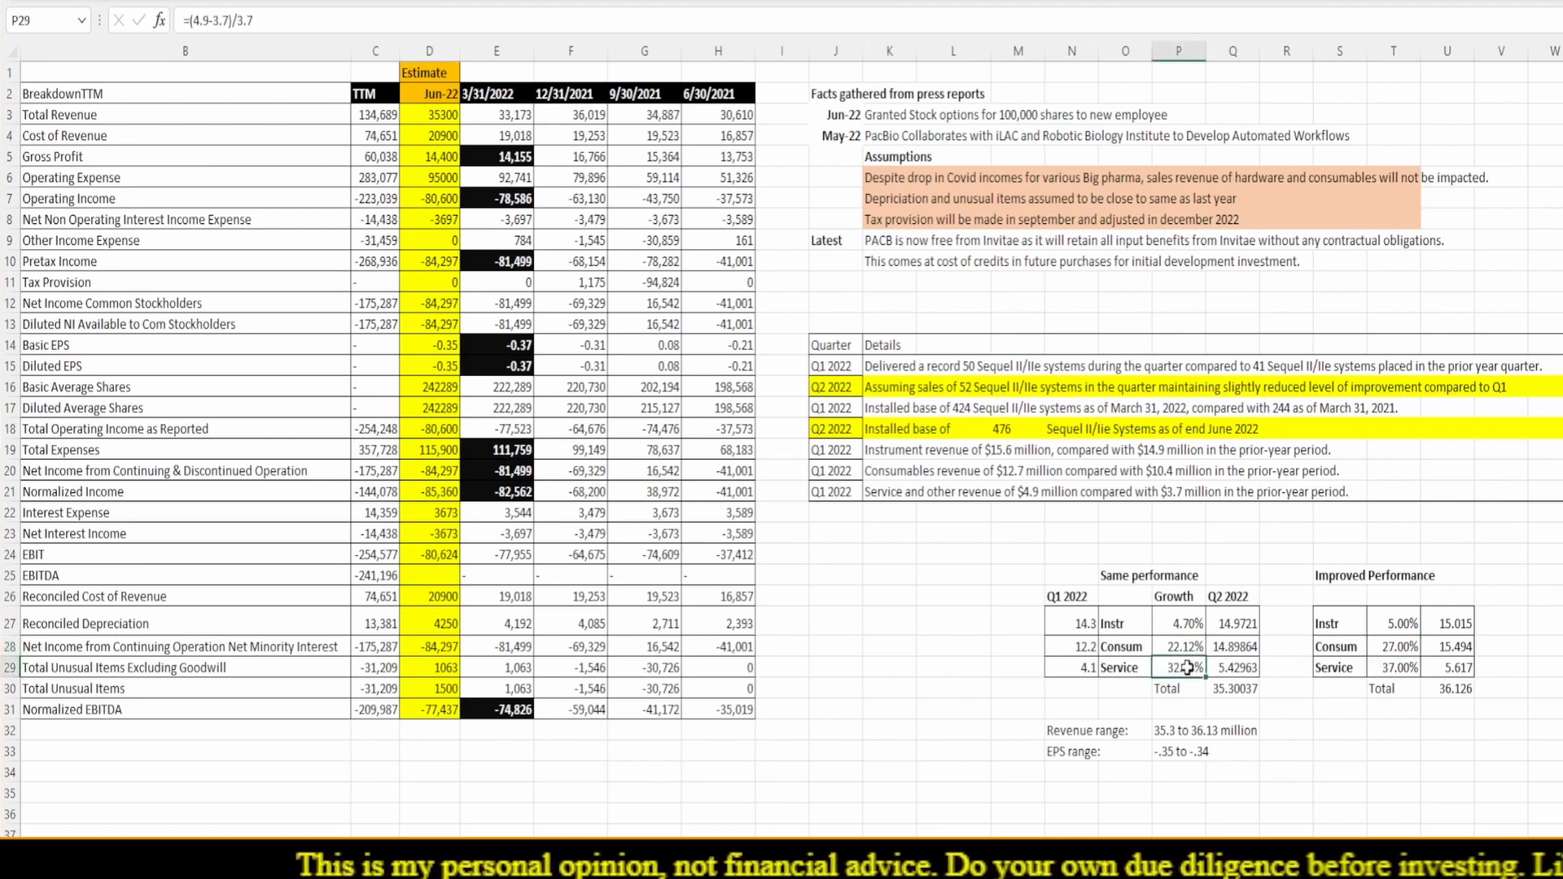
pyautogui.click(1399, 667)
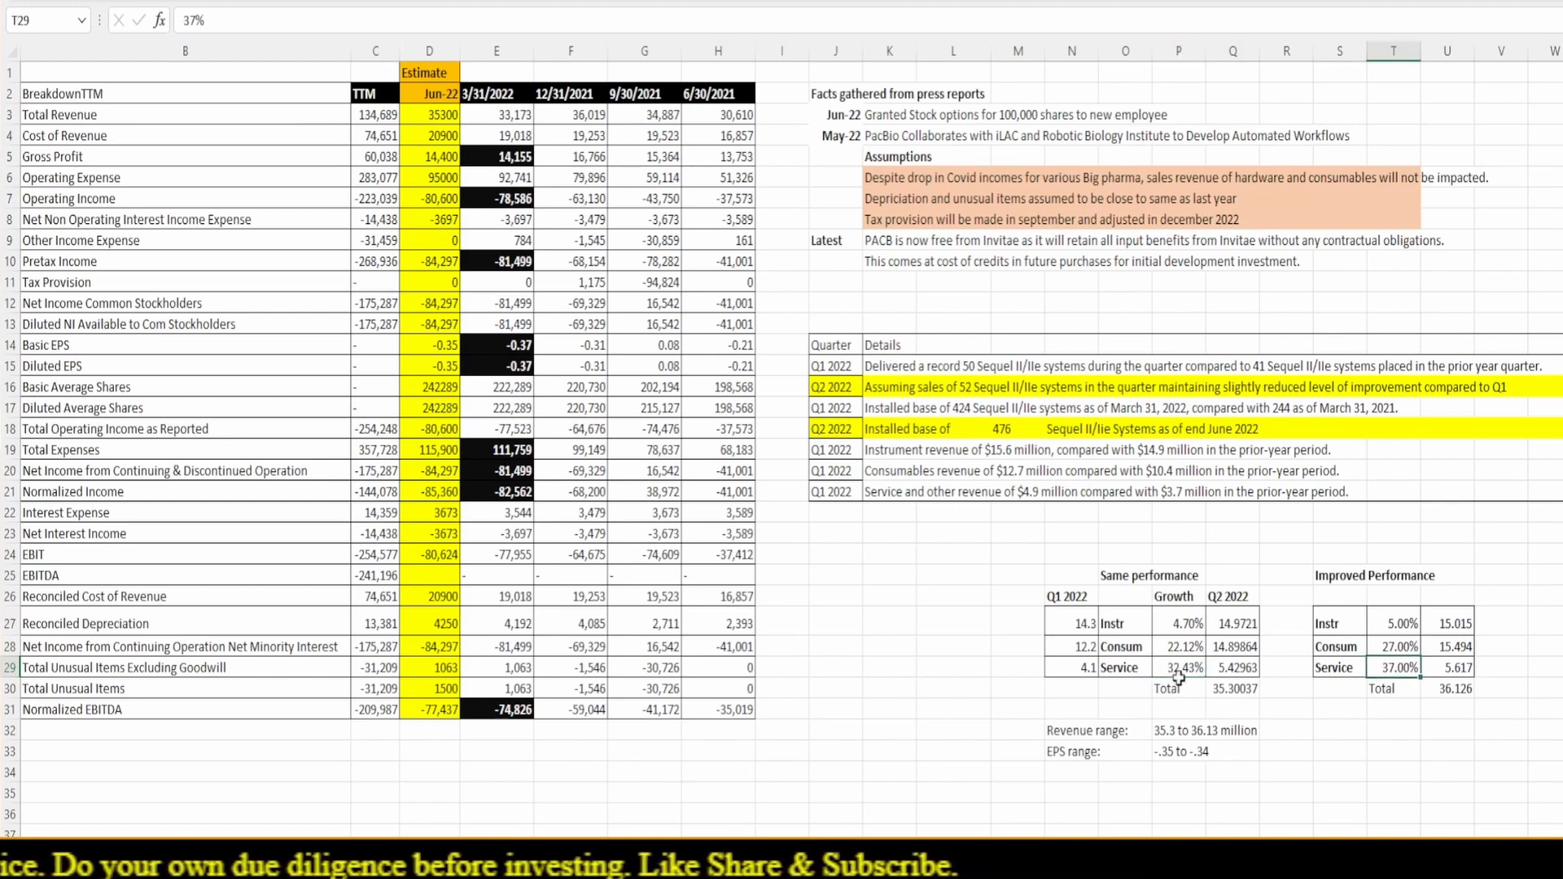
pyautogui.click(1455, 623)
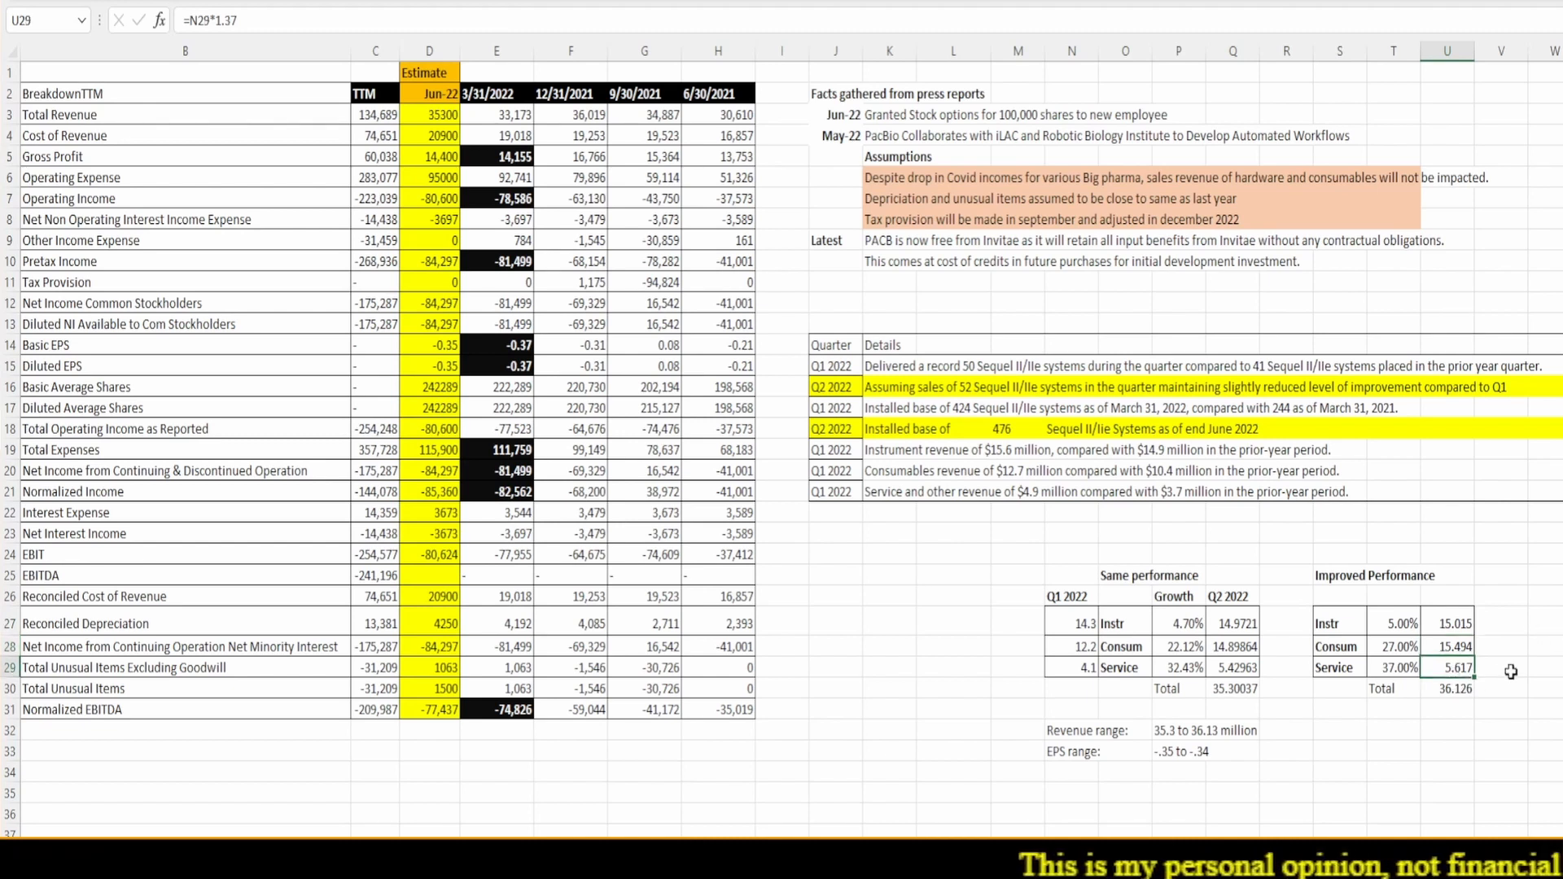
pyautogui.press('Down')
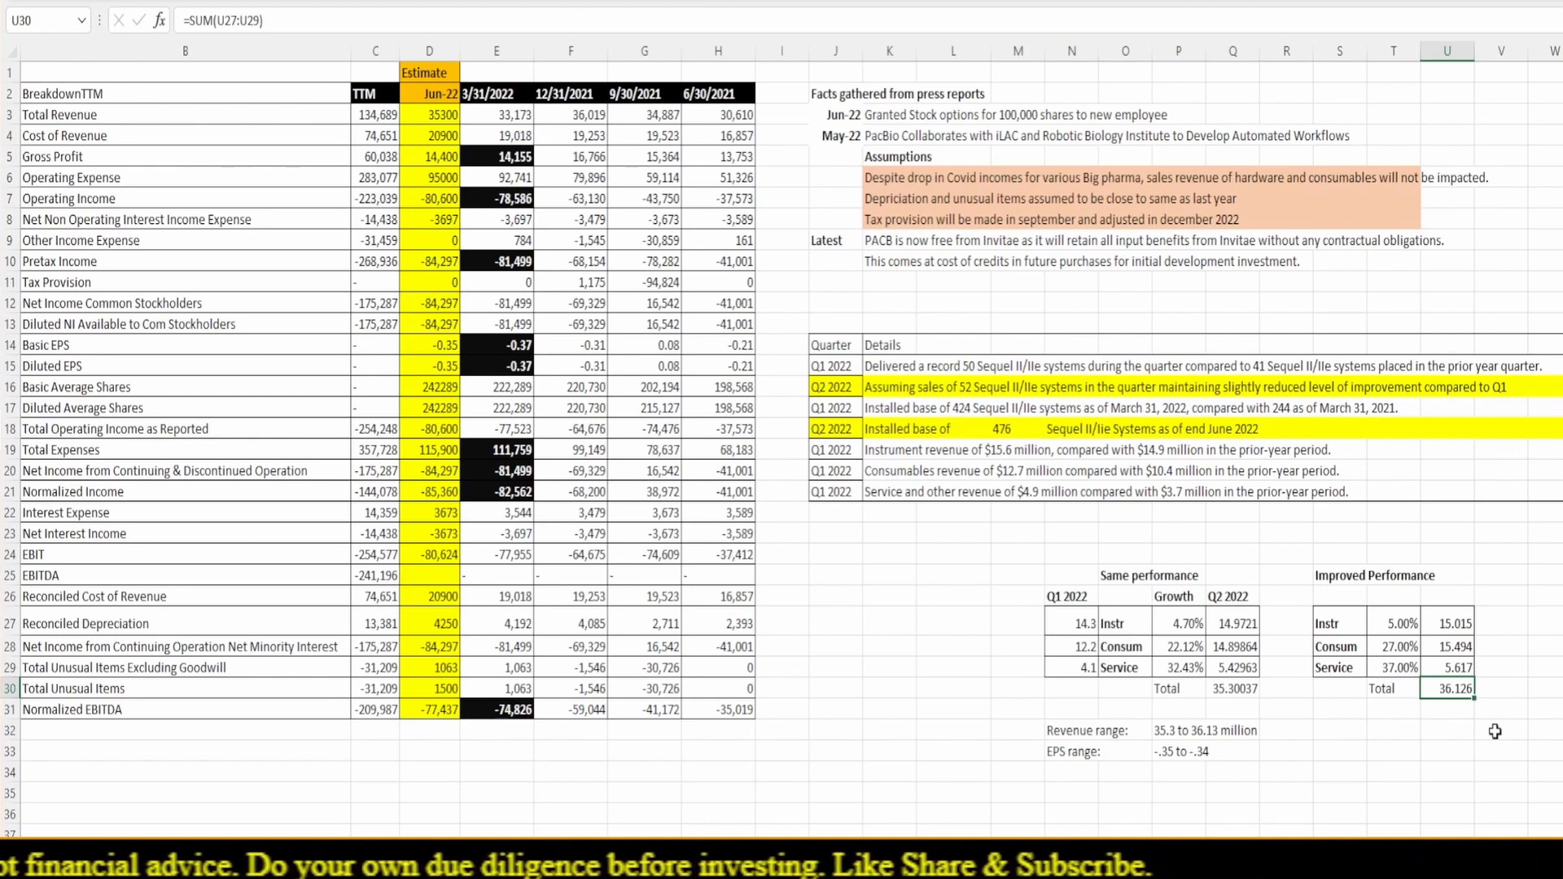
# Check the Jun-22 Total Revenue estimate against the analyst earnings and revenue estimates on Yahoo Finance's PACB analysis page
pyautogui.click(441, 115)
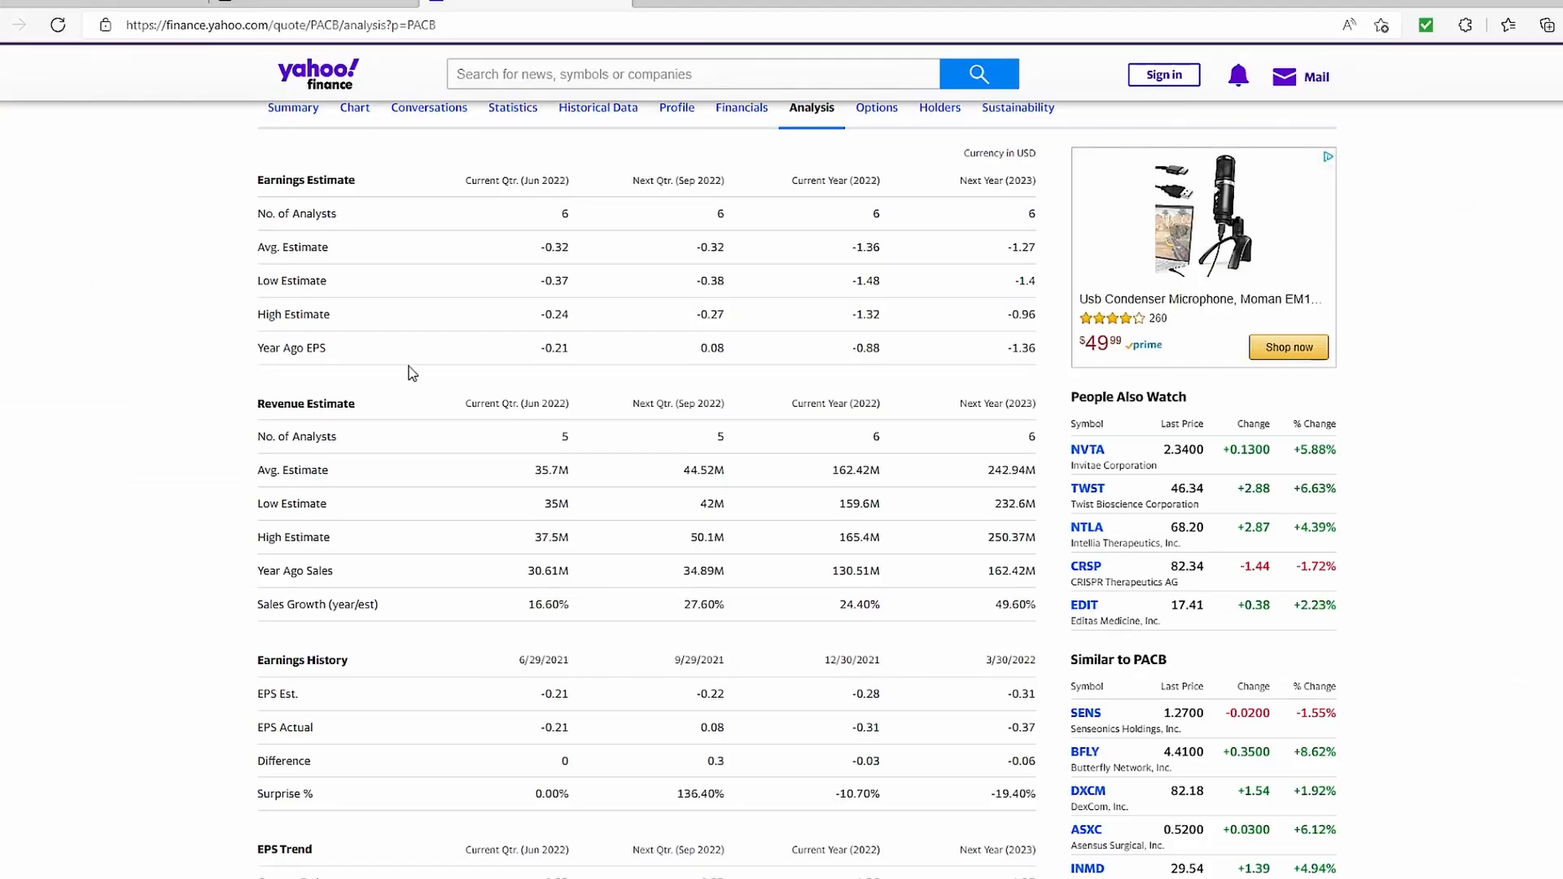
pyautogui.scroll(3, 413, 373)
pyautogui.scroll(-3, 412, 373)
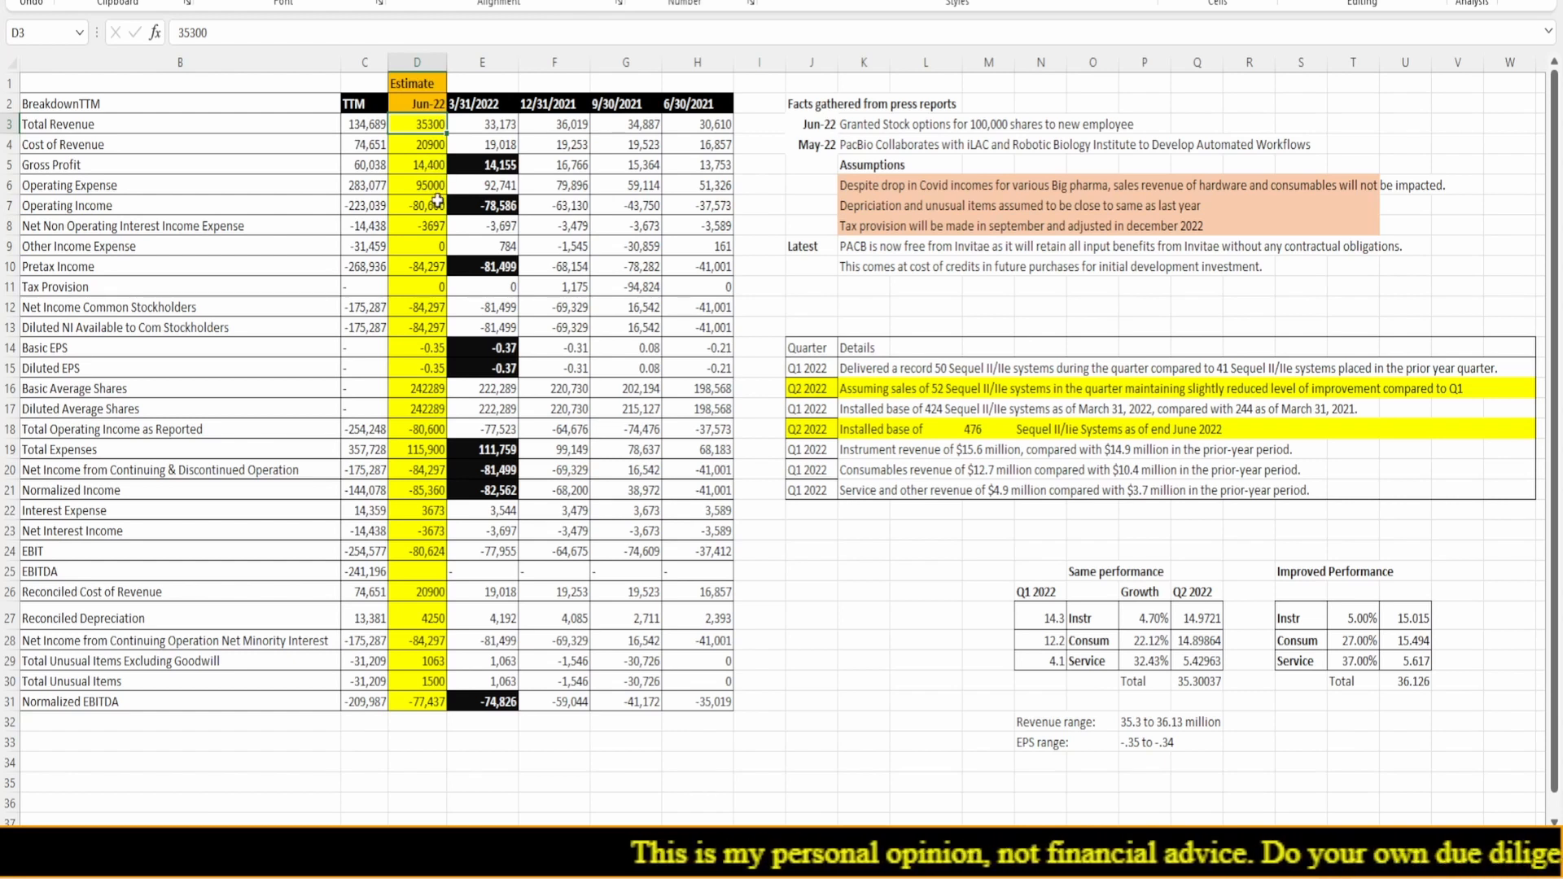
# Inspect the formulas behind the 3/31/2022 Operating Income, Basic EPS and Diluted EPS in the spreadsheet
pyautogui.click(489, 207)
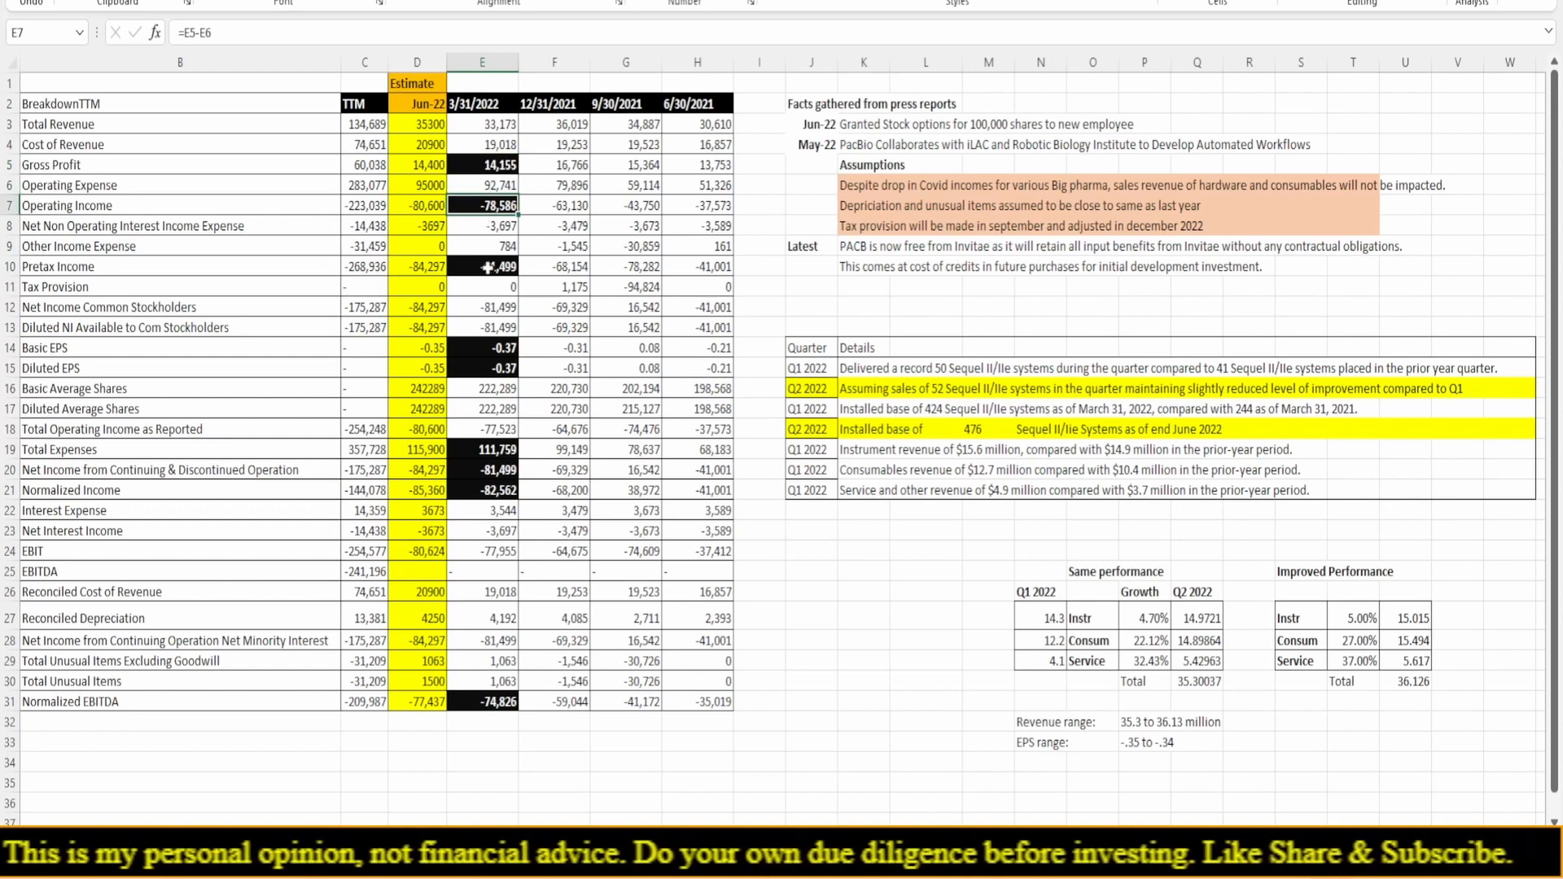
pyautogui.click(491, 352)
pyautogui.click(491, 368)
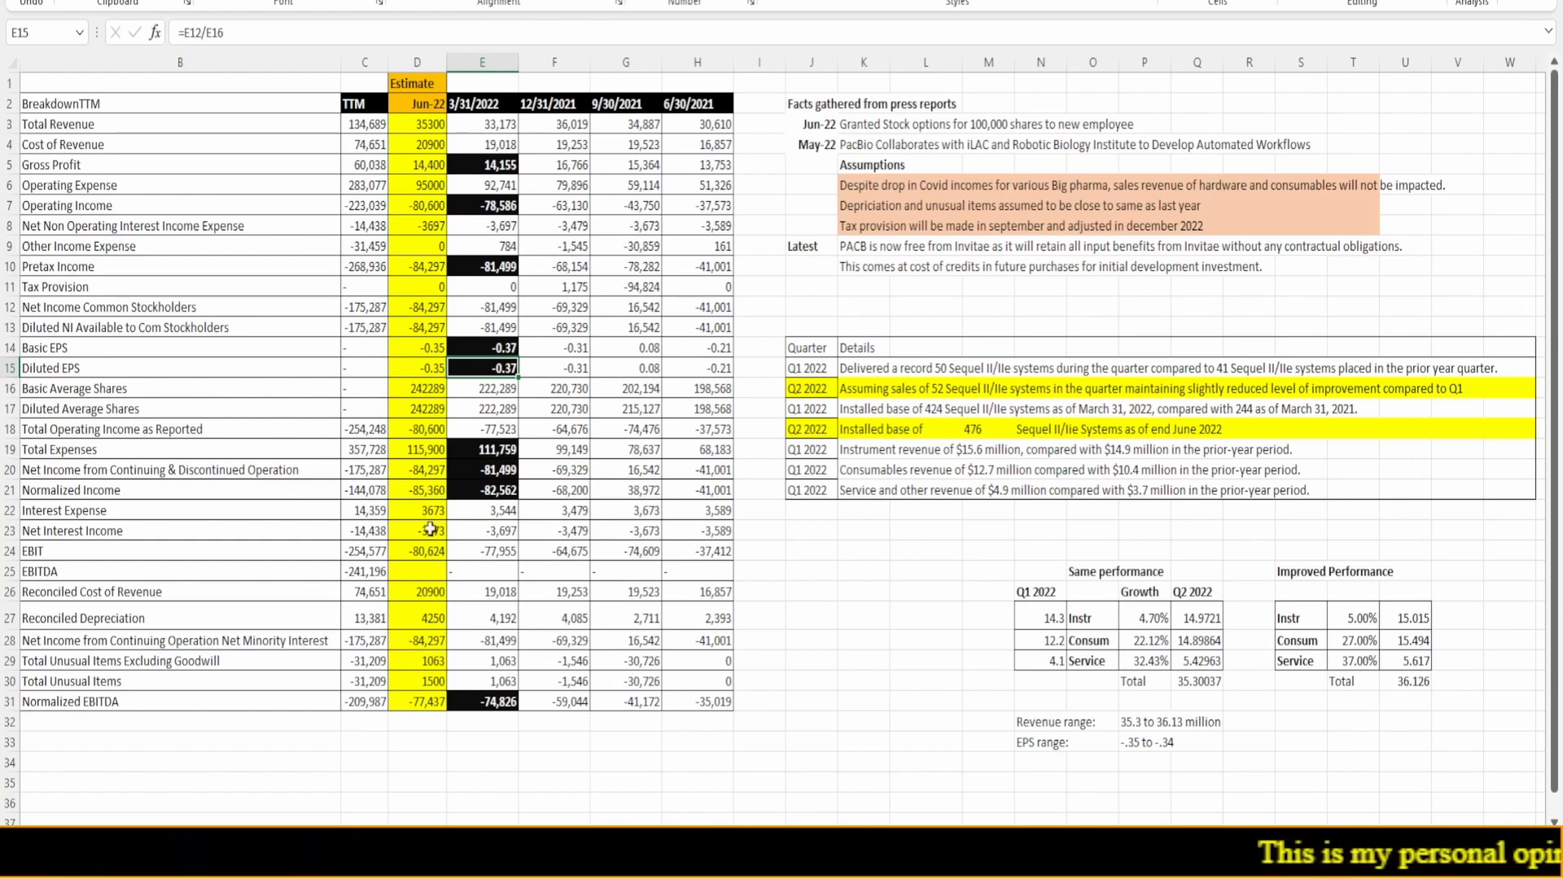
# Compare the Jun-22 Cost of Revenue estimate with the 3/31/2022 figure and check the estimated Gross Profit formula
pyautogui.click(424, 148)
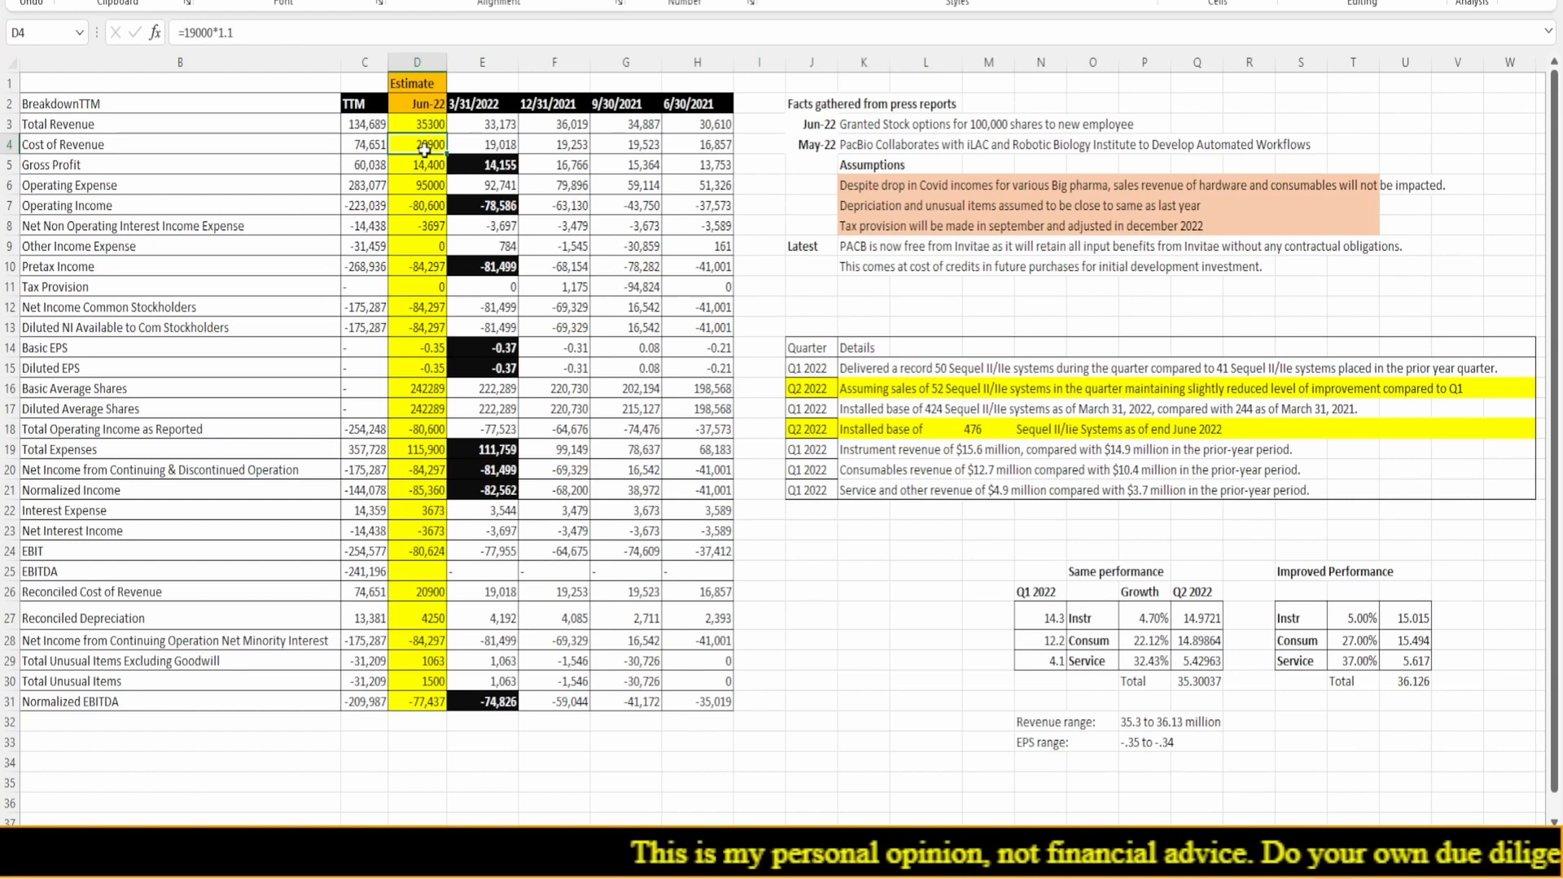
pyautogui.click(492, 146)
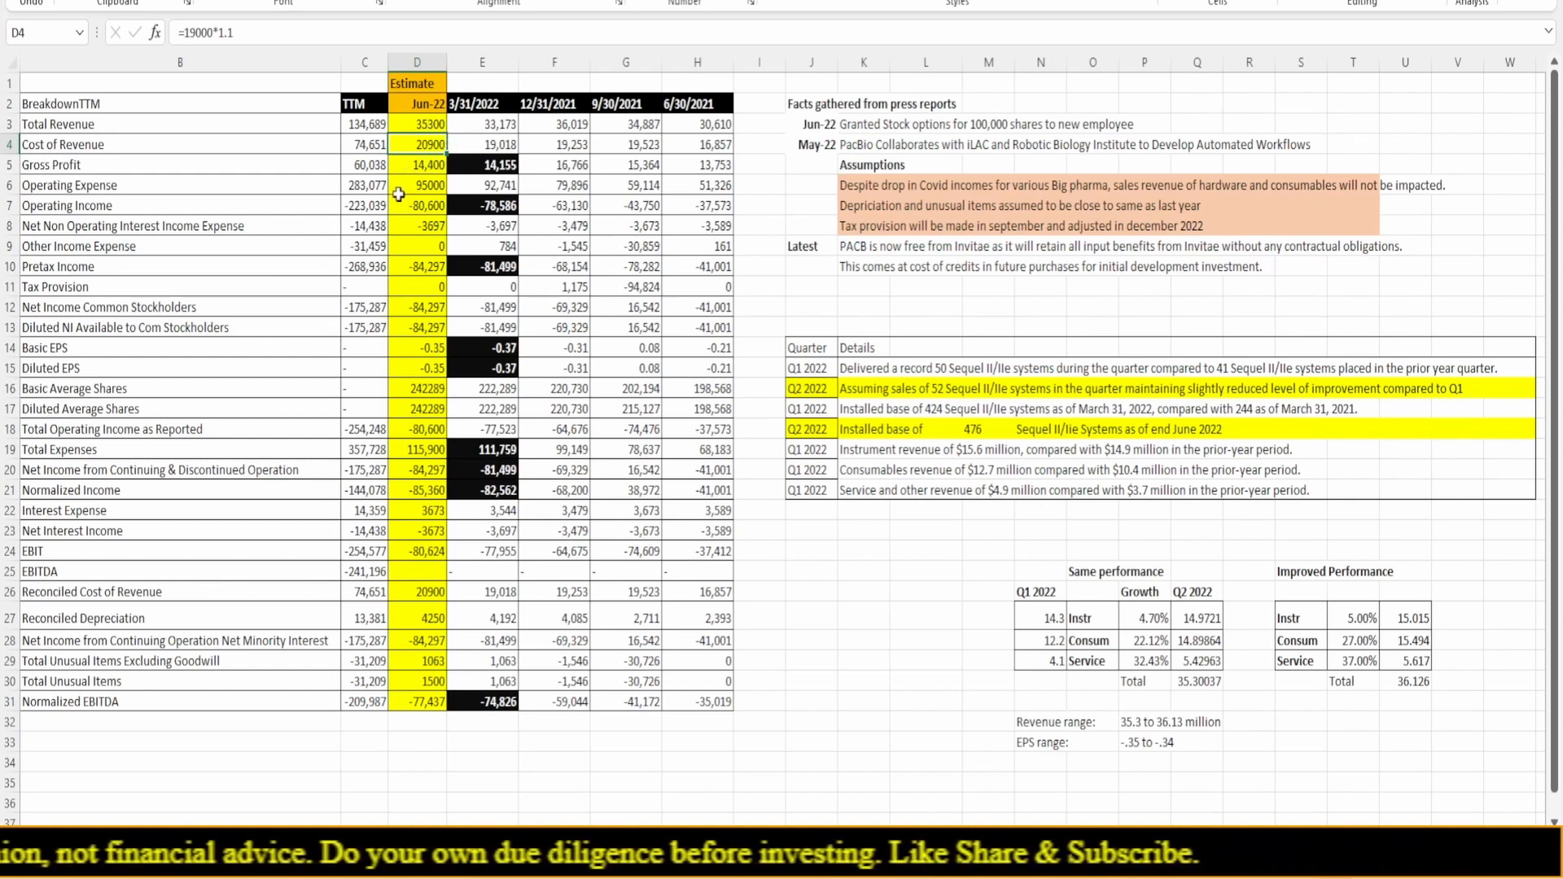
pyautogui.click(423, 167)
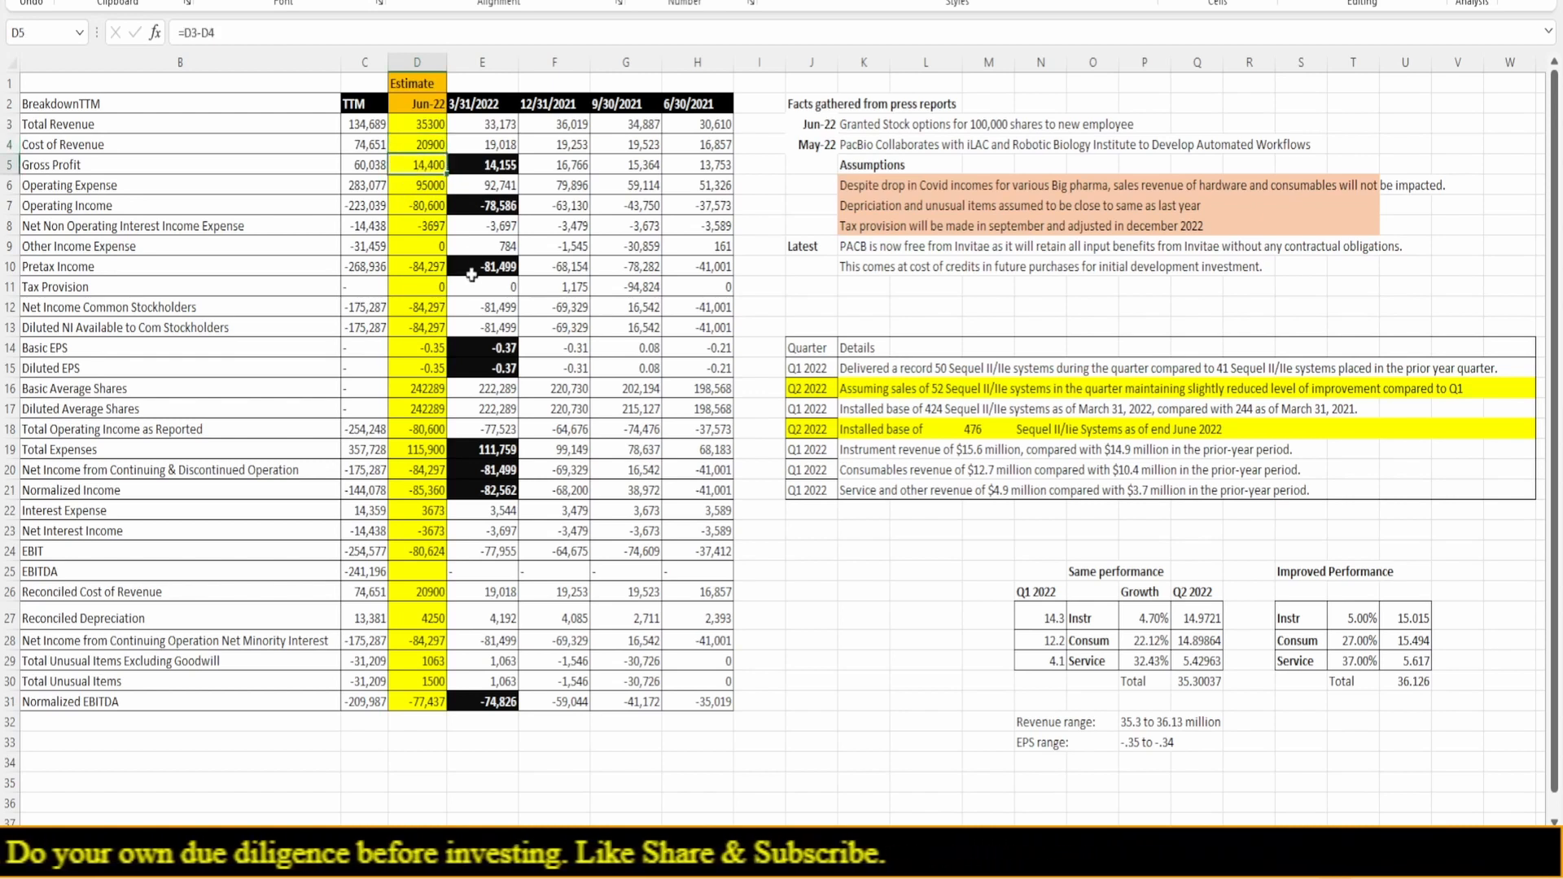
# Inspect the Jun-22 estimates for Operating Income, Basic Average Shares, Basic EPS and Normalized EBITDA and the formulas behind them
pyautogui.click(422, 207)
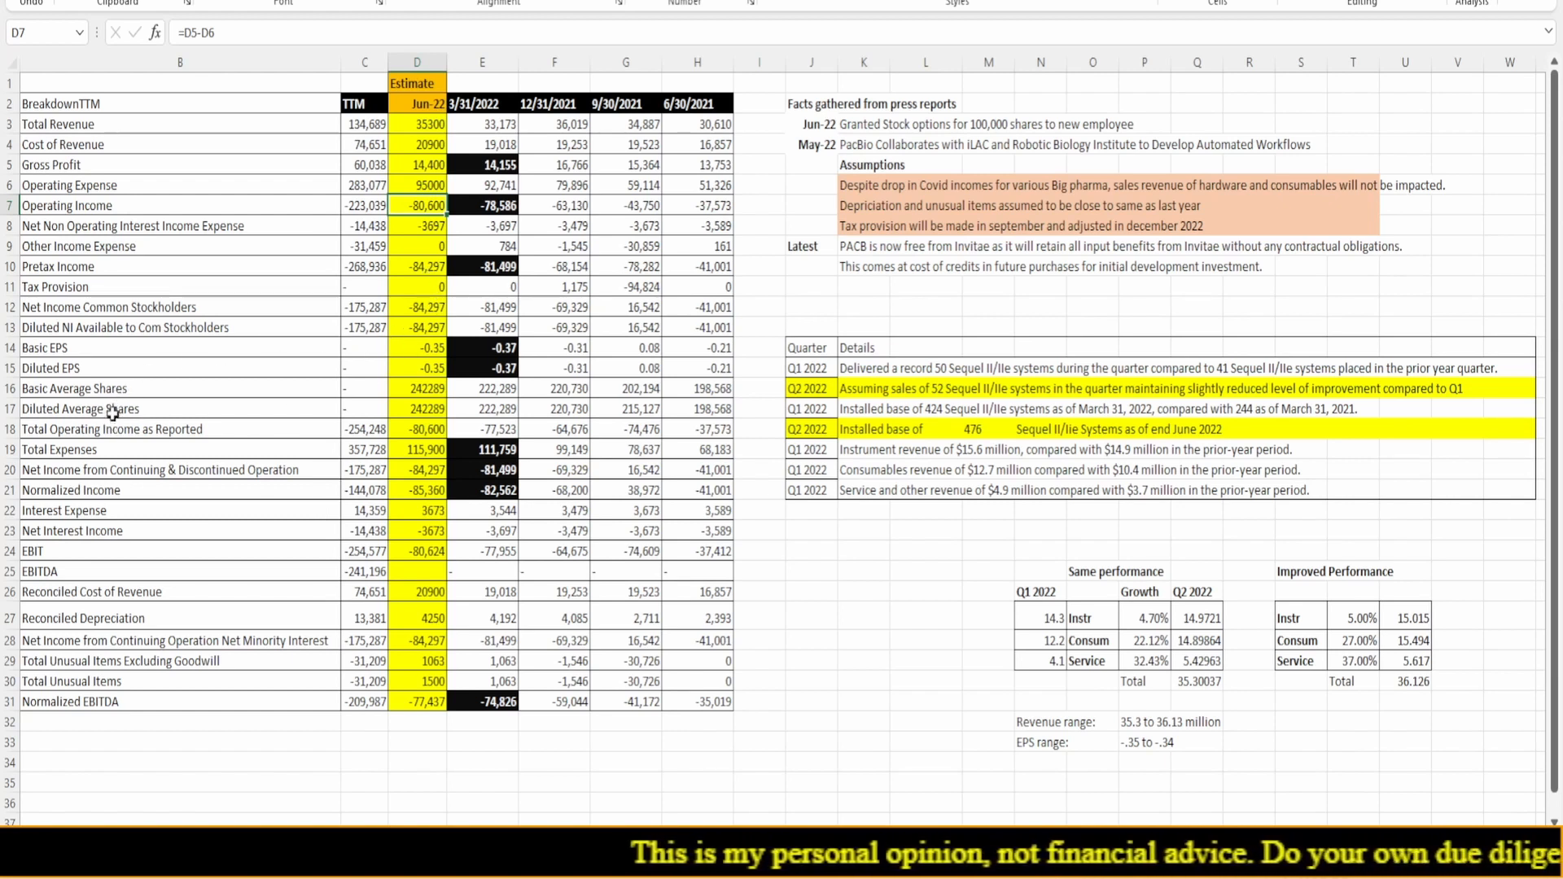
pyautogui.click(419, 392)
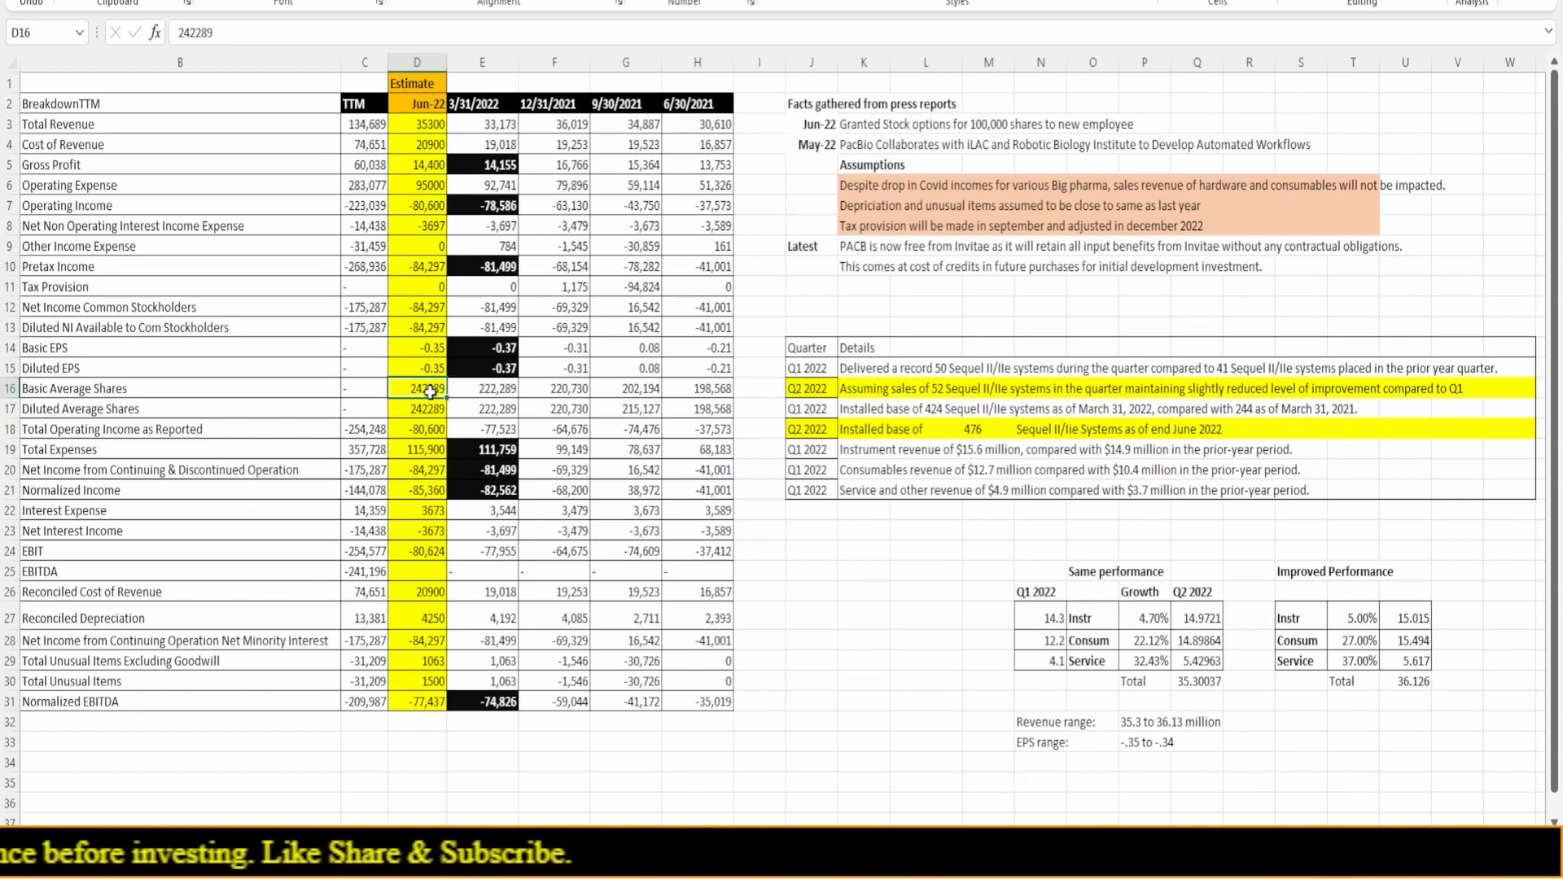
pyautogui.click(434, 352)
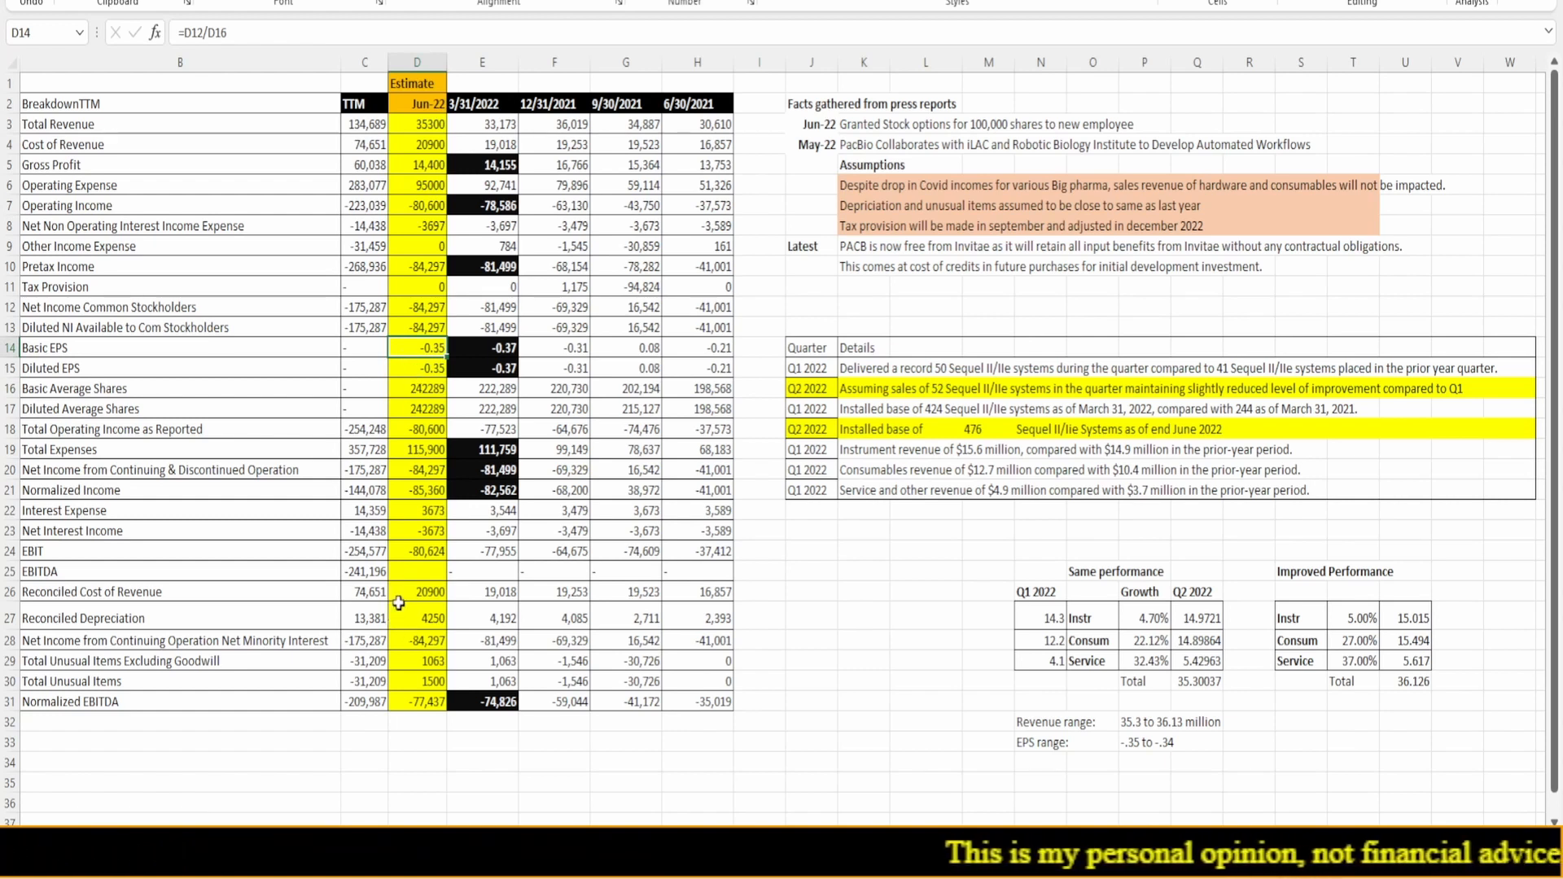
pyautogui.click(424, 707)
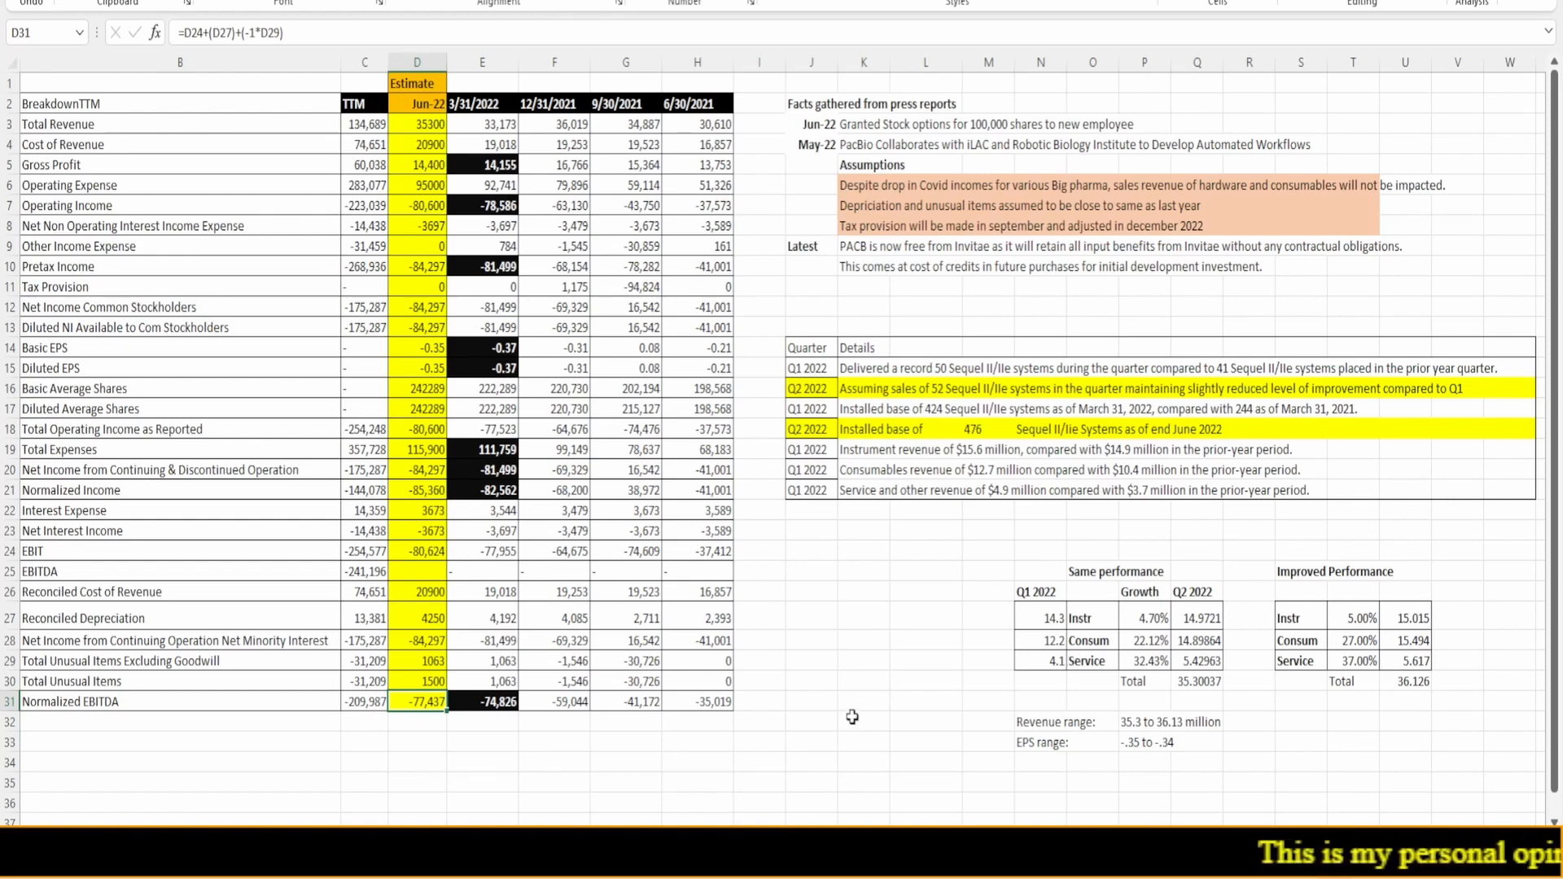
# Switch to the PACB daily chart on TradingView and examine its price history back to late 2020
pyautogui.scroll(-2, 847, 720)
pyautogui.scroll(2, 853, 715)
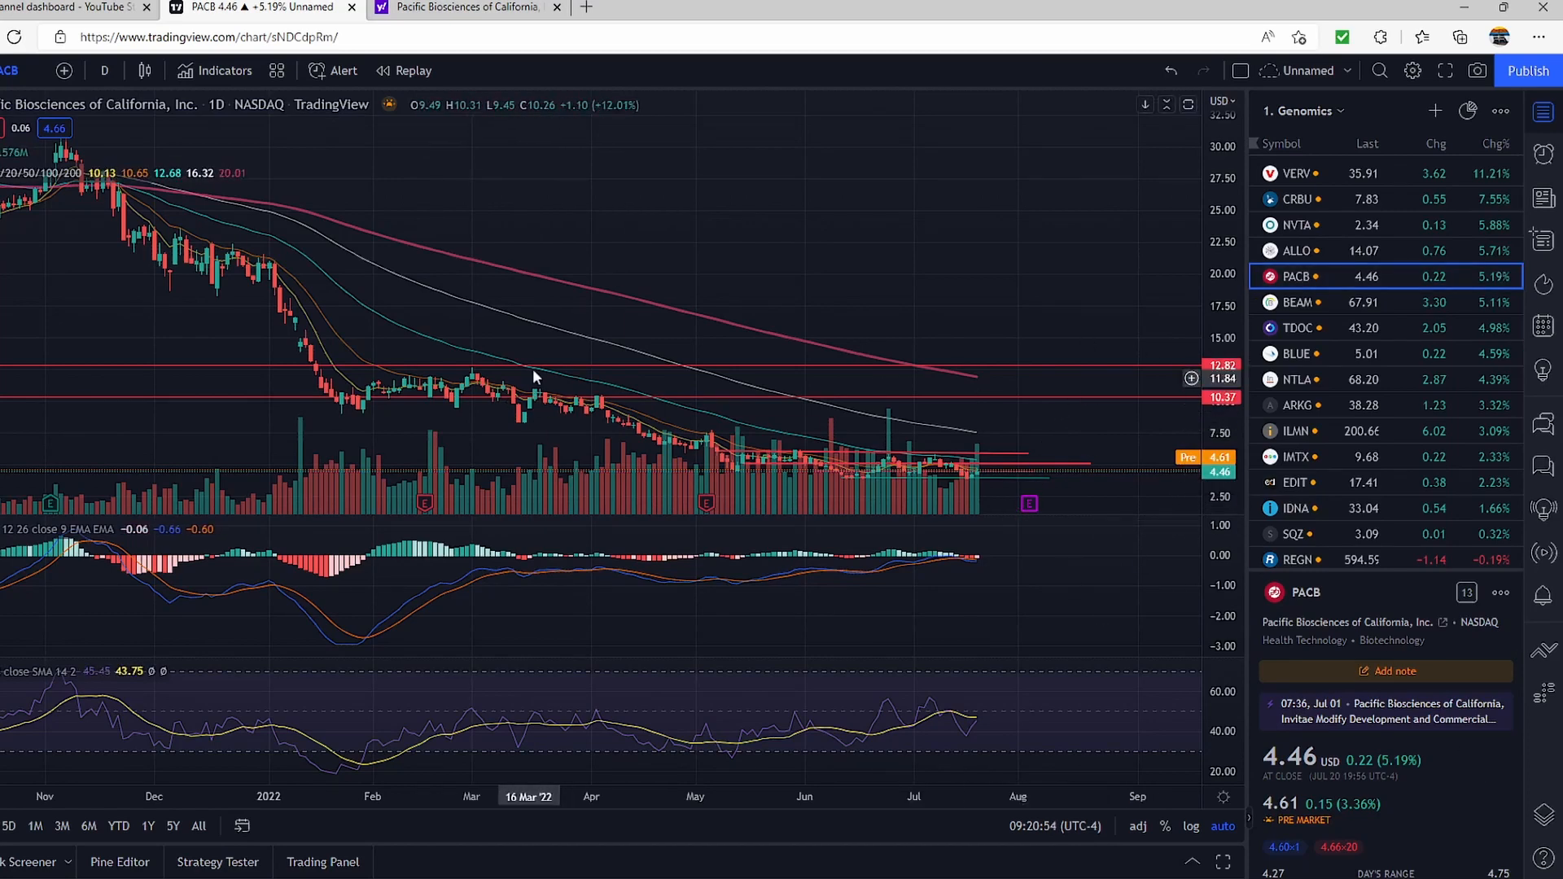
pyautogui.scroll(-5, 551, 357)
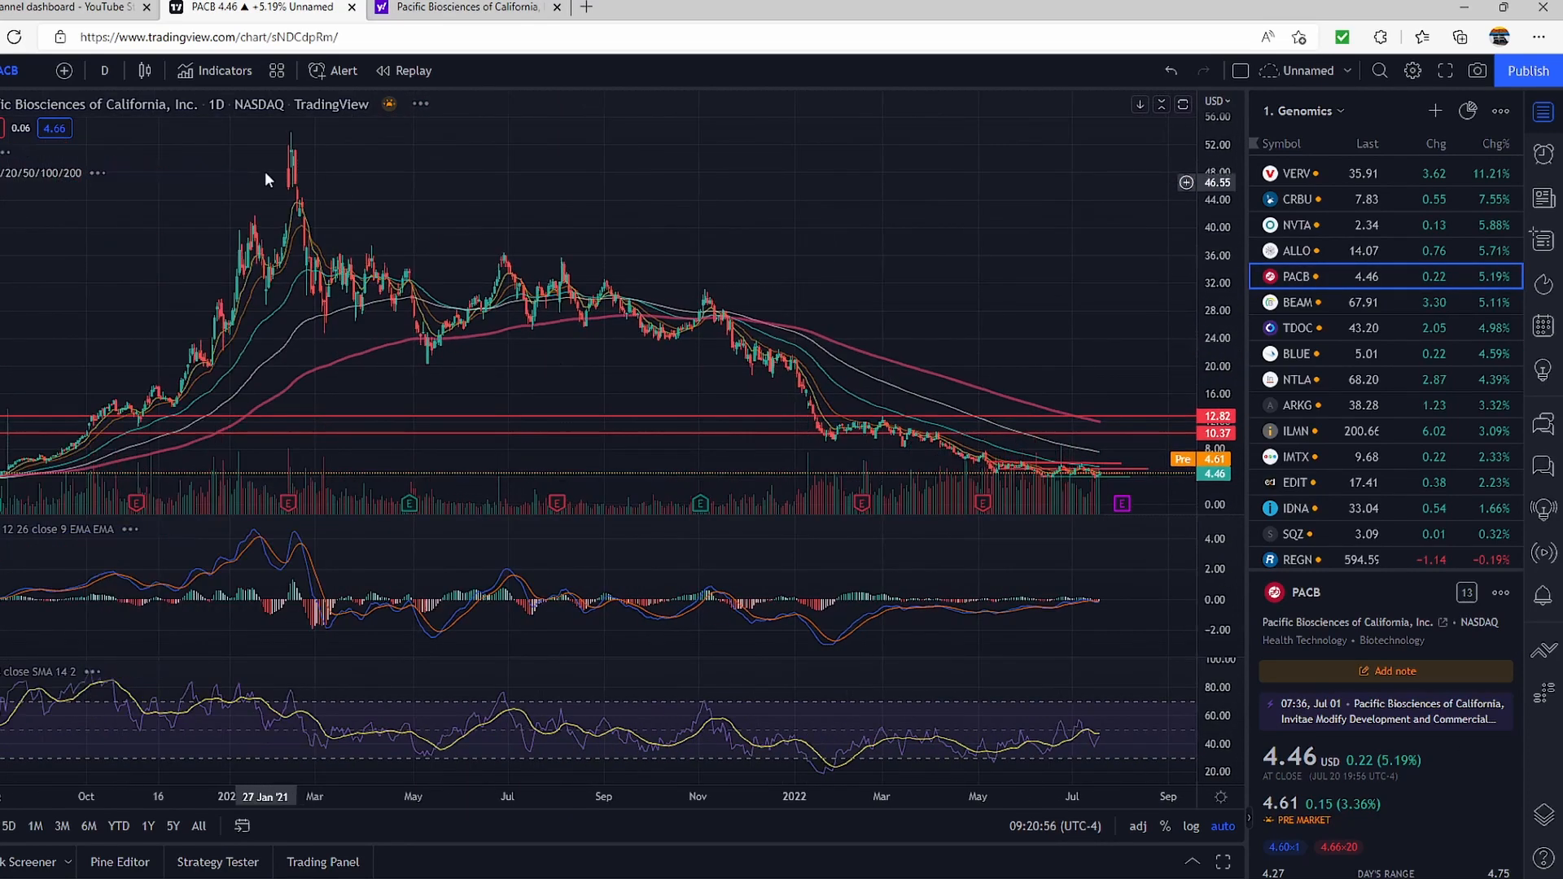
# Examine PACB's recent price action and check the earnings and revenue estimates for the upcoming report on the chart
pyautogui.moveTo(1027, 323); pyautogui.dragTo(858, 396)
pyautogui.scroll(5, 858, 396)
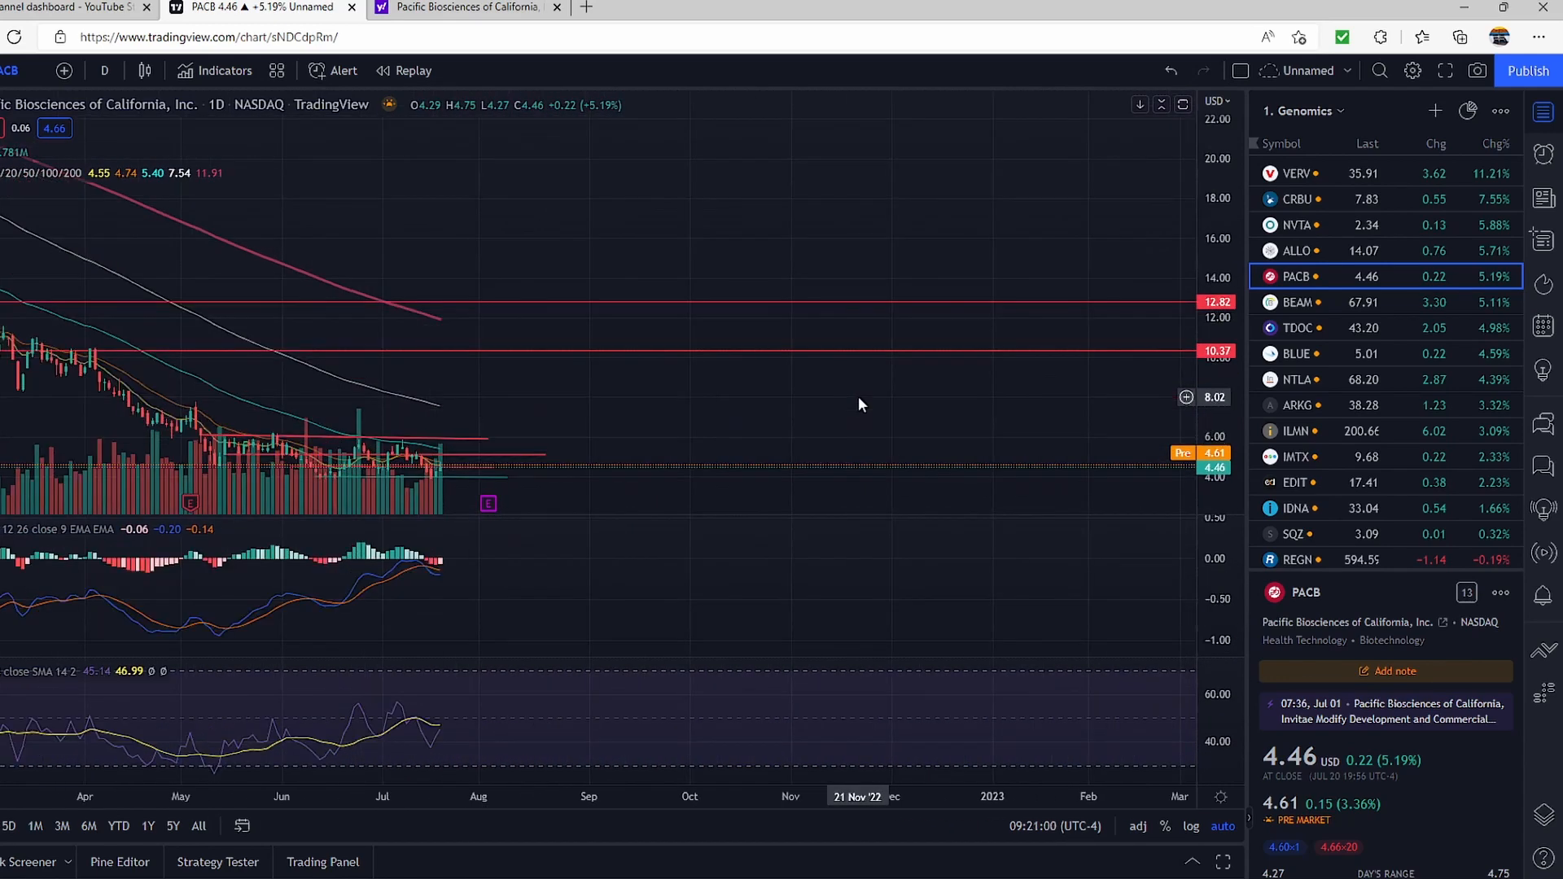
pyautogui.scroll(2, 858, 398)
pyautogui.moveTo(529, 422); pyautogui.dragTo(992, 406)
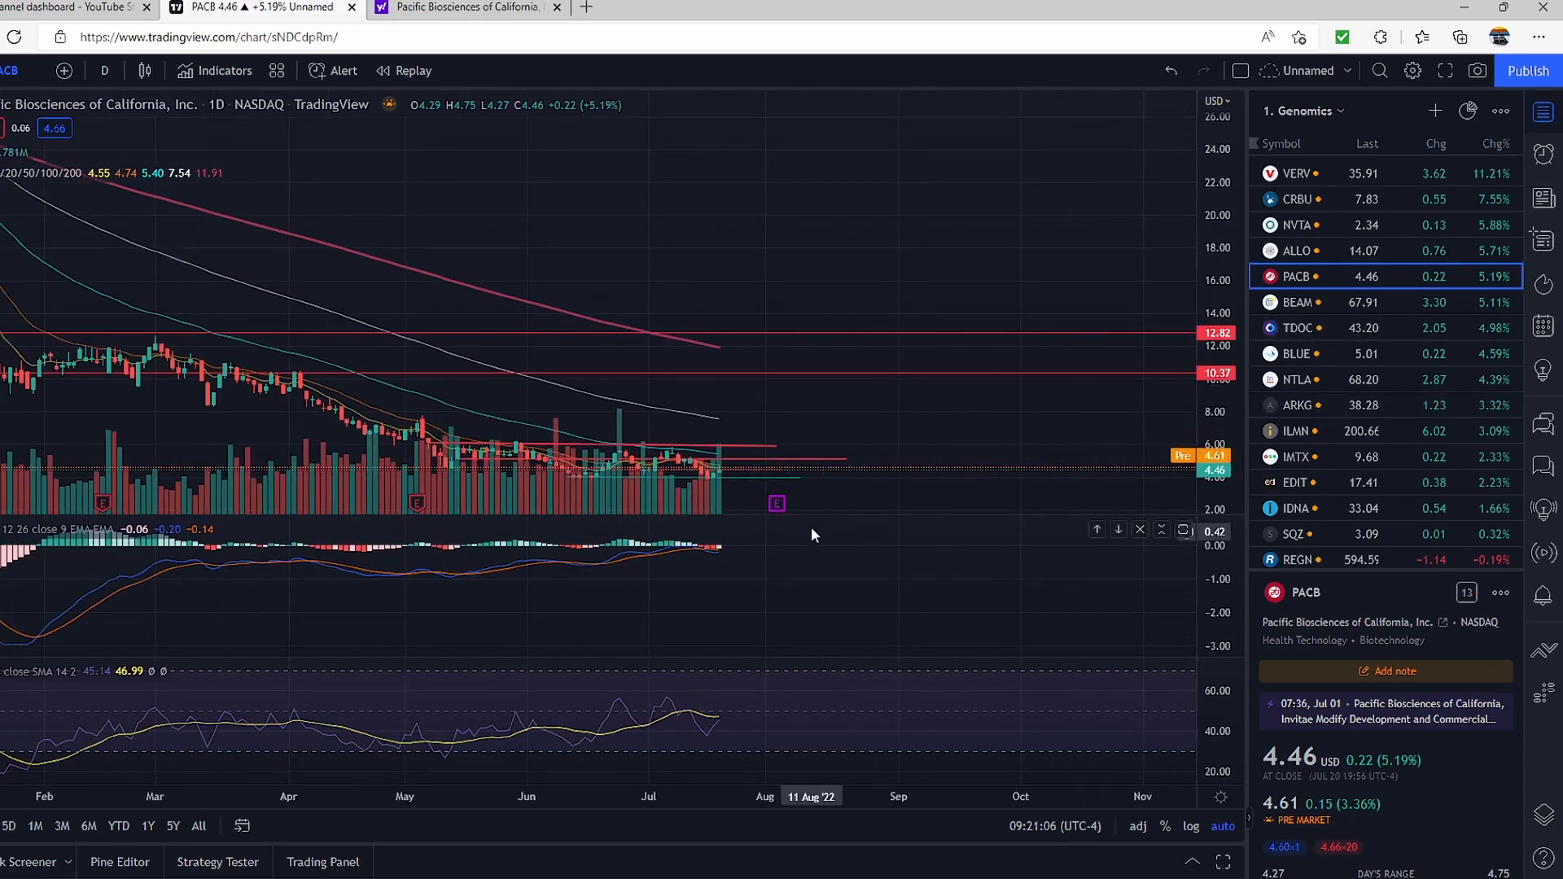
pyautogui.moveTo(779, 508)
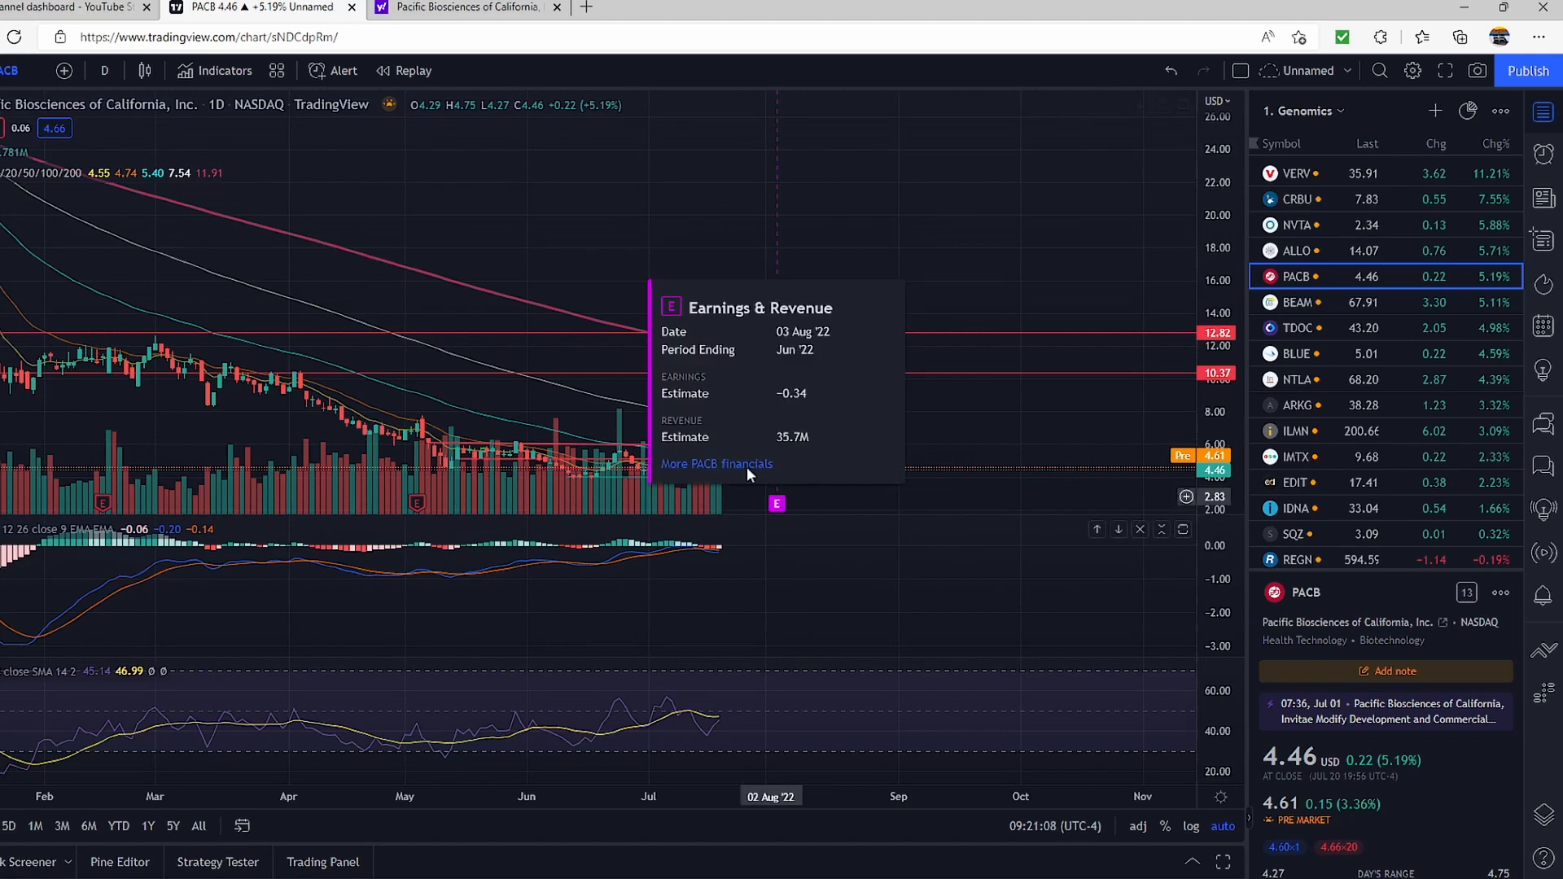